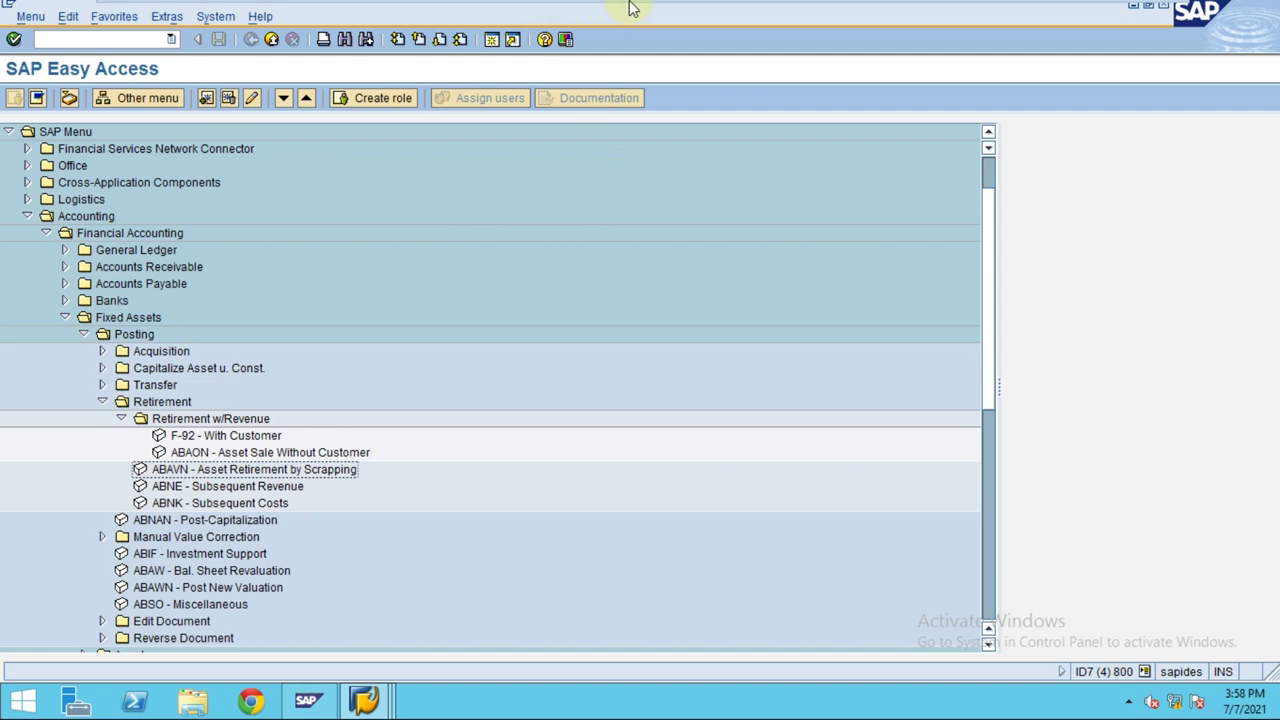
mouse_move(628, 6)
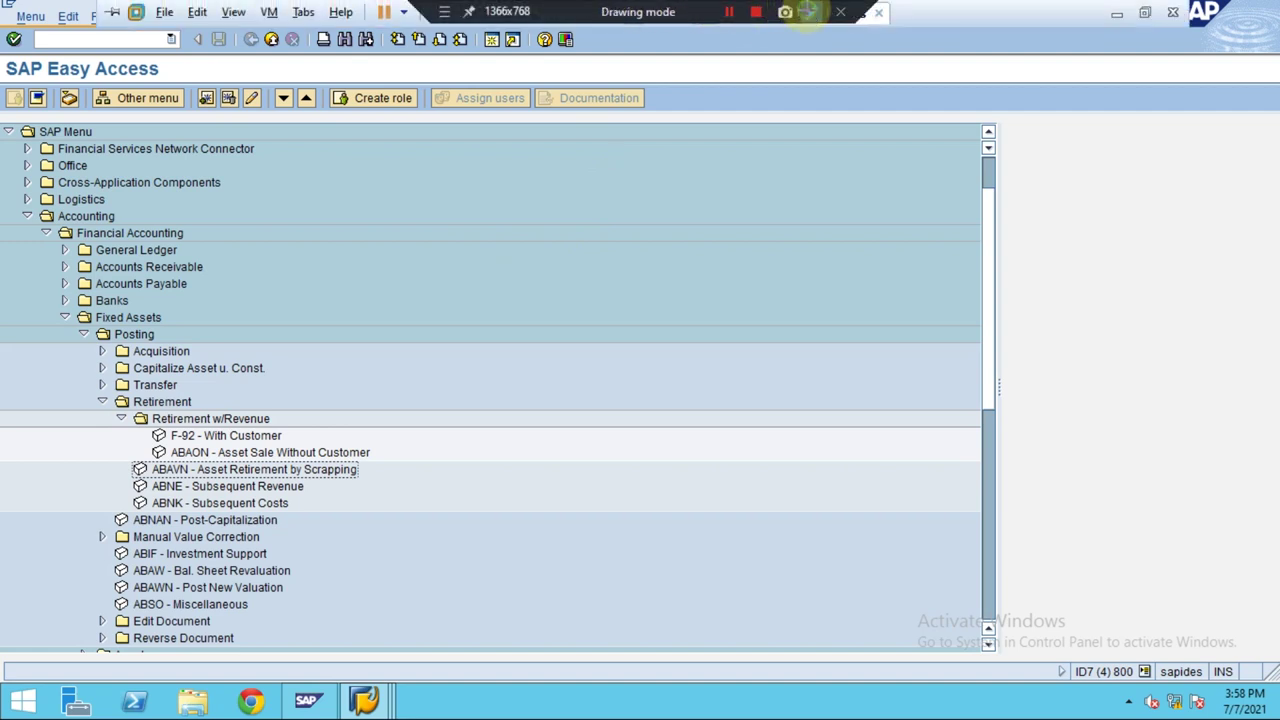
left_click(810, 14)
left_click(1268, 215)
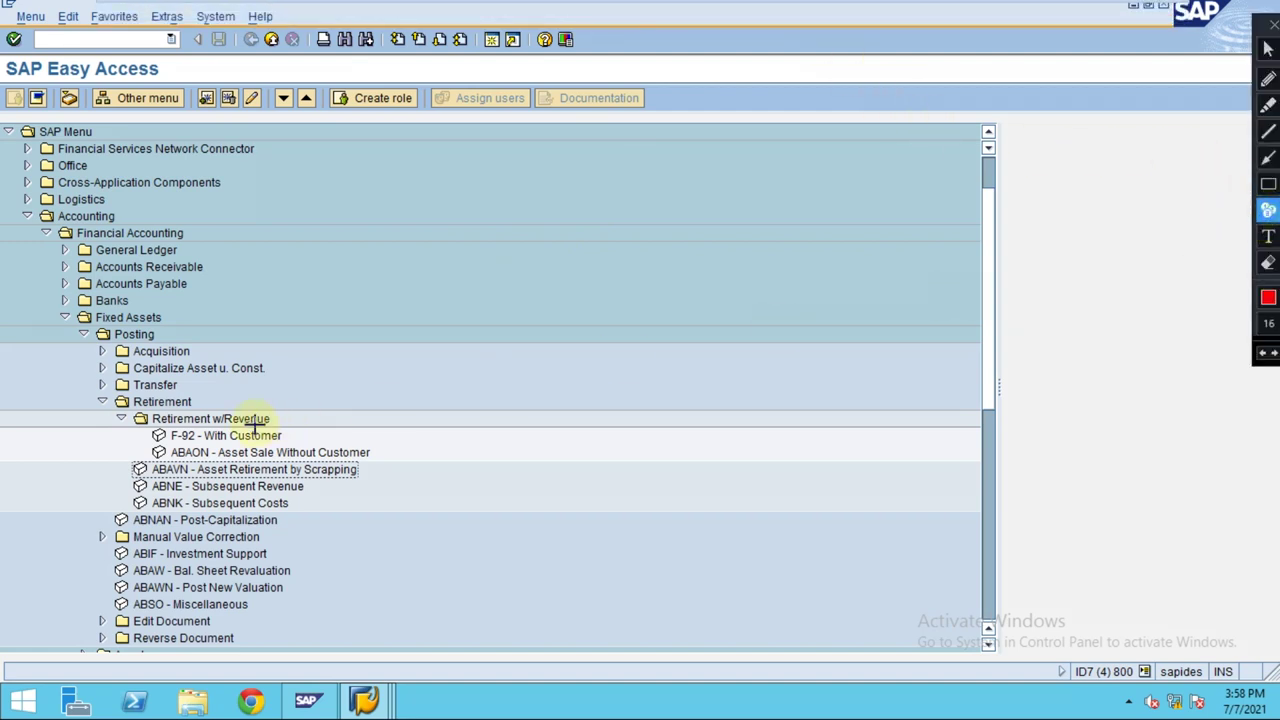
left_click(367, 447)
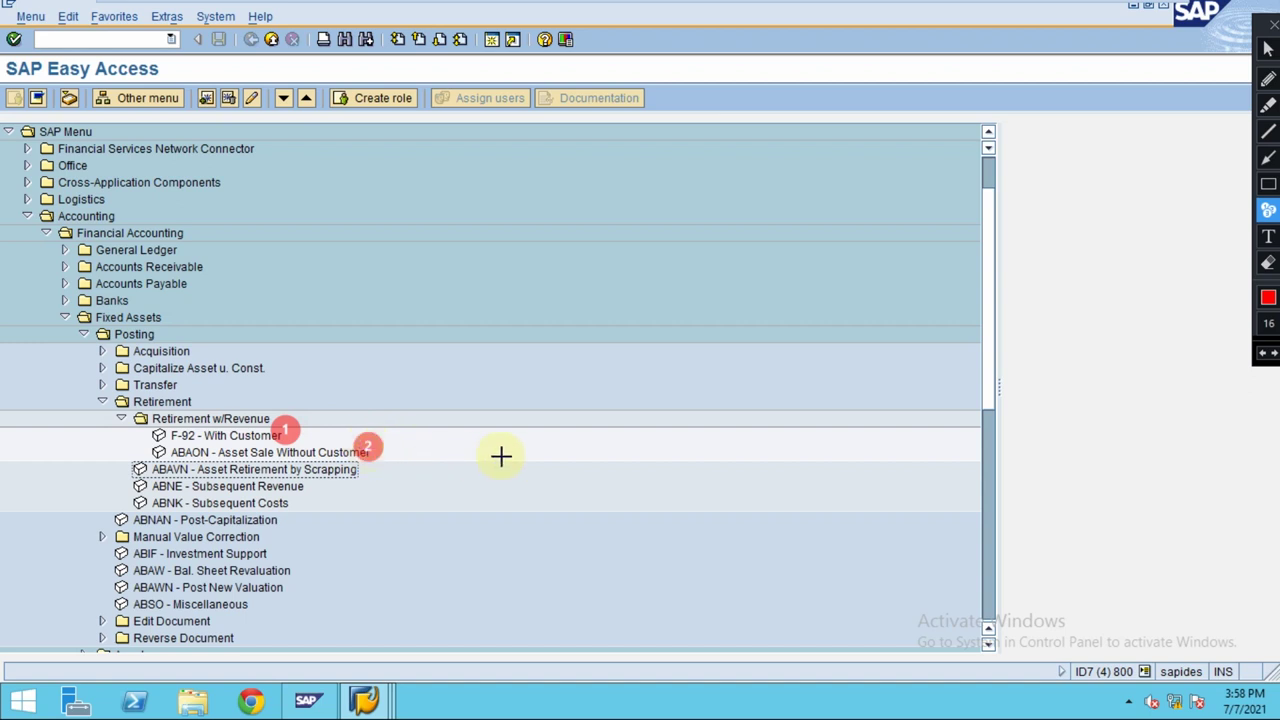
left_click(328, 477)
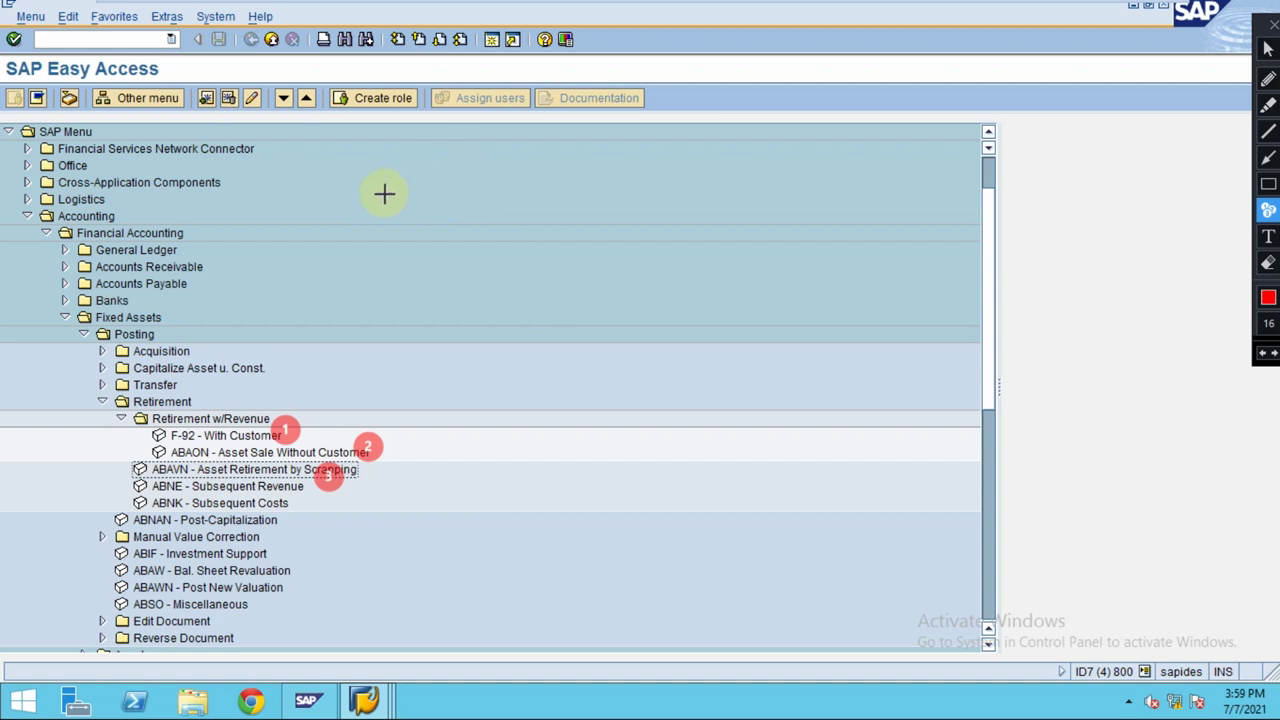
key("Escape")
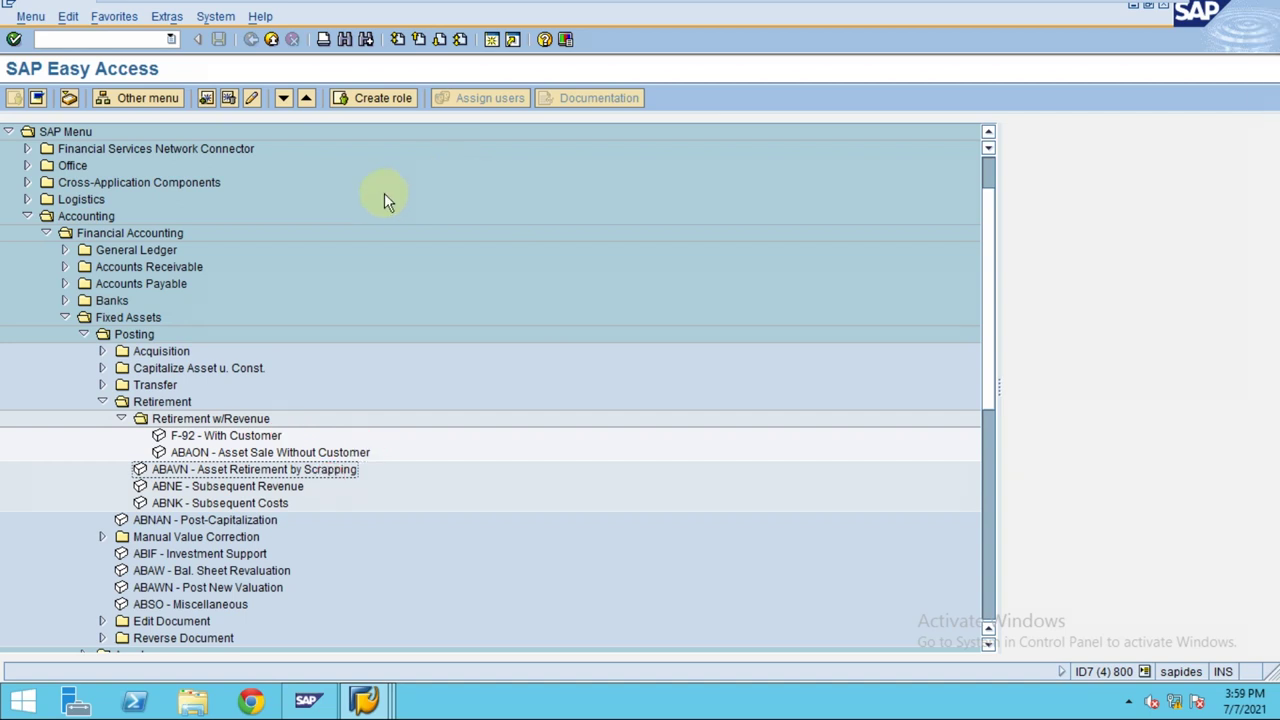
- Open the ABAVN transaction for retiring an asset by scrapping
double_click(227, 470)
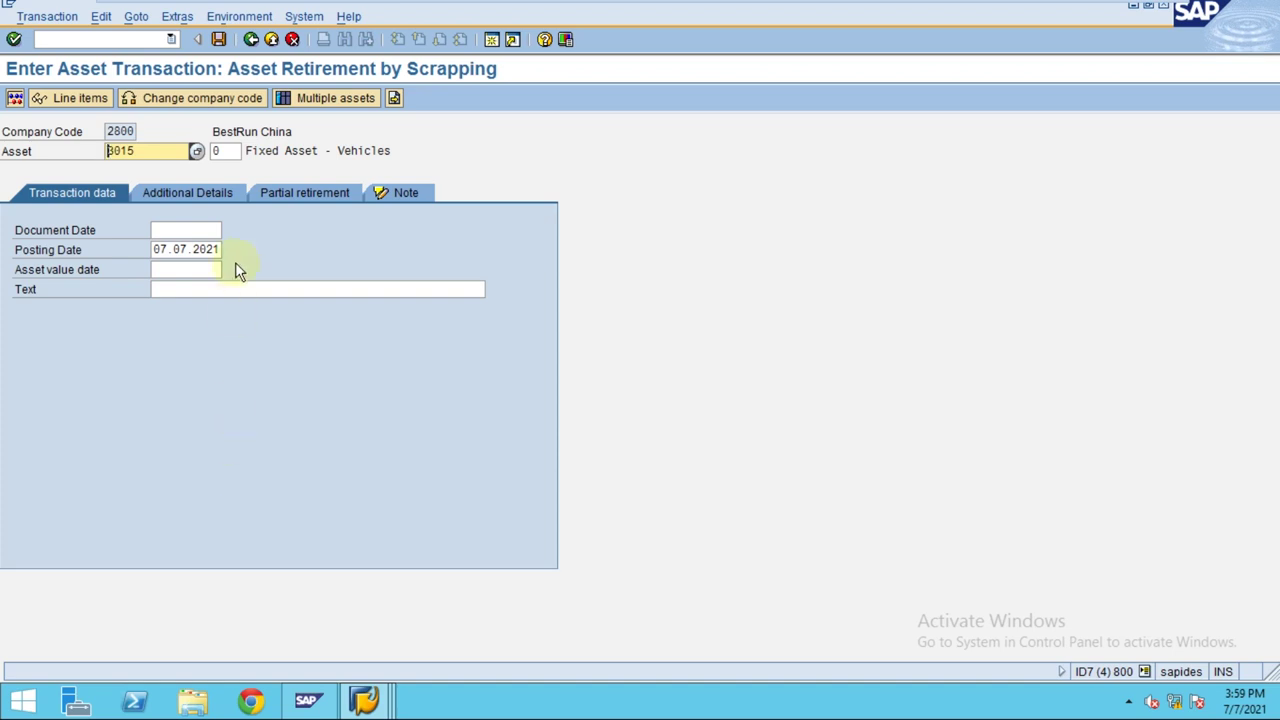
left_click(146, 152)
- Switch to the other SAP session and run transaction AW01N to open the Asset Explorer
left_click(386, 706)
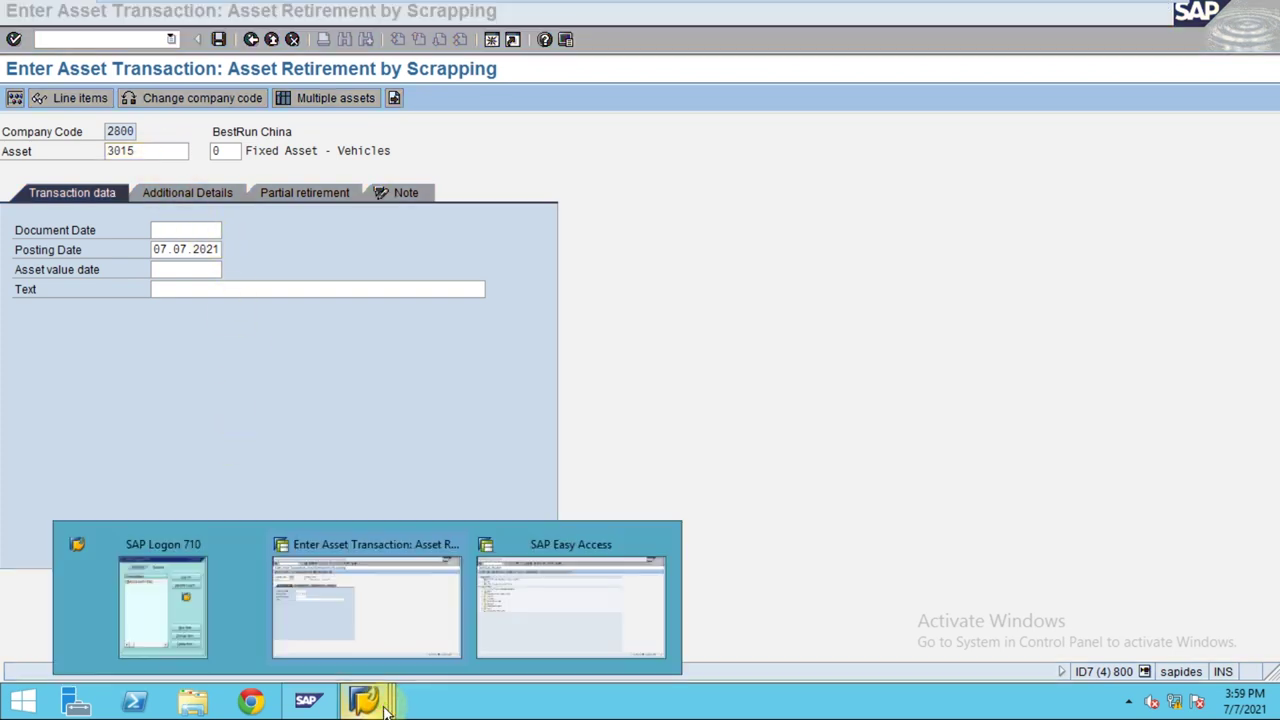
left_click(568, 606)
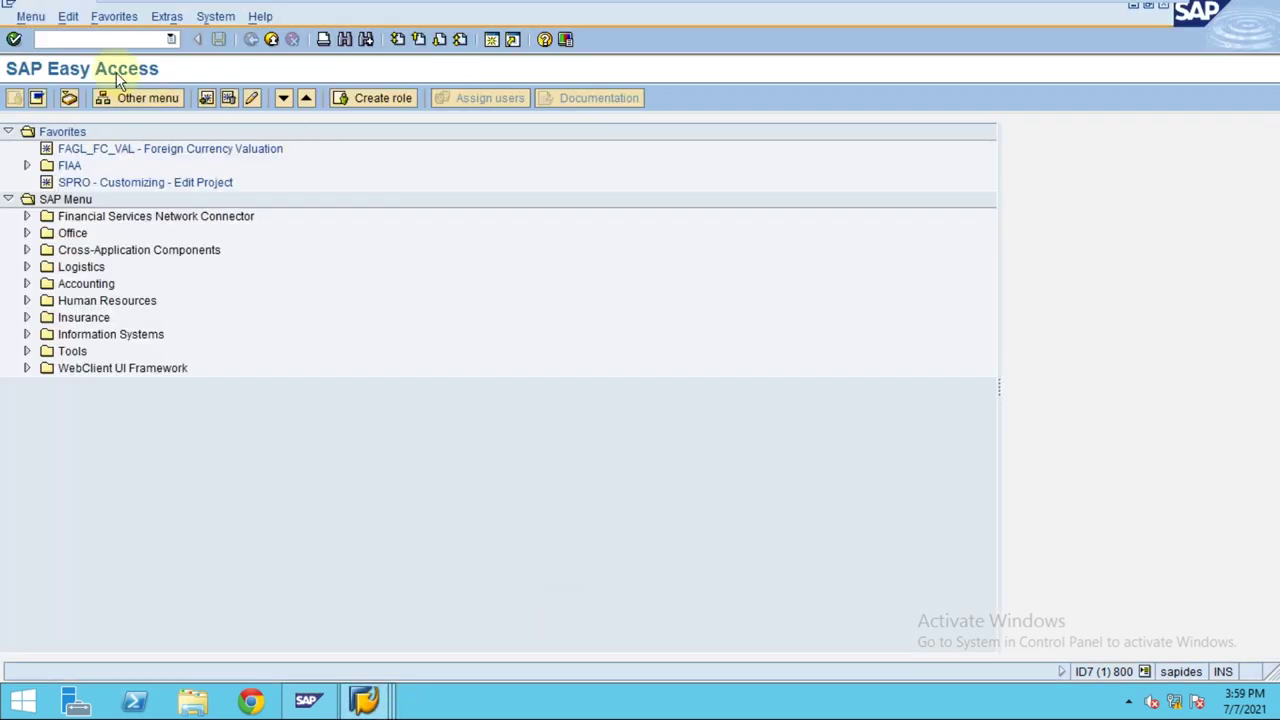
type("aw01n")
key("Return")
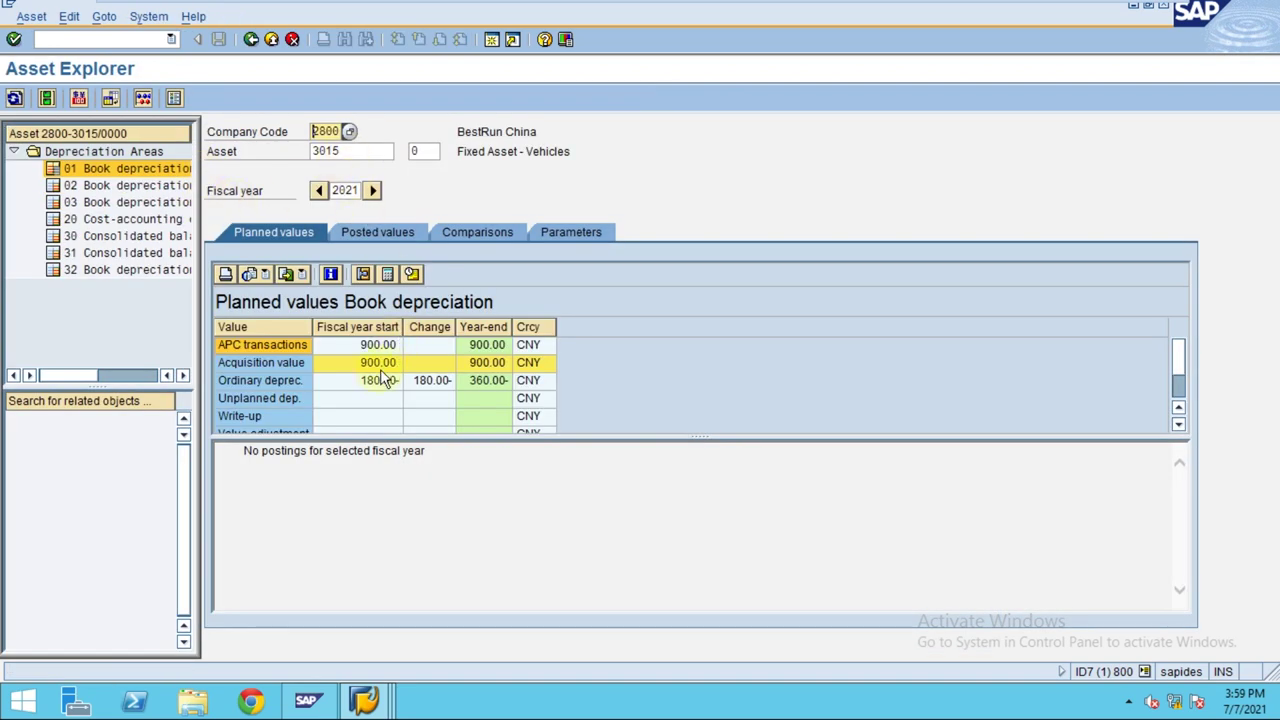
- Examine the asset's planned and posted depreciation values, including periods 5 and 6 of fiscal year 2020
left_click(383, 378)
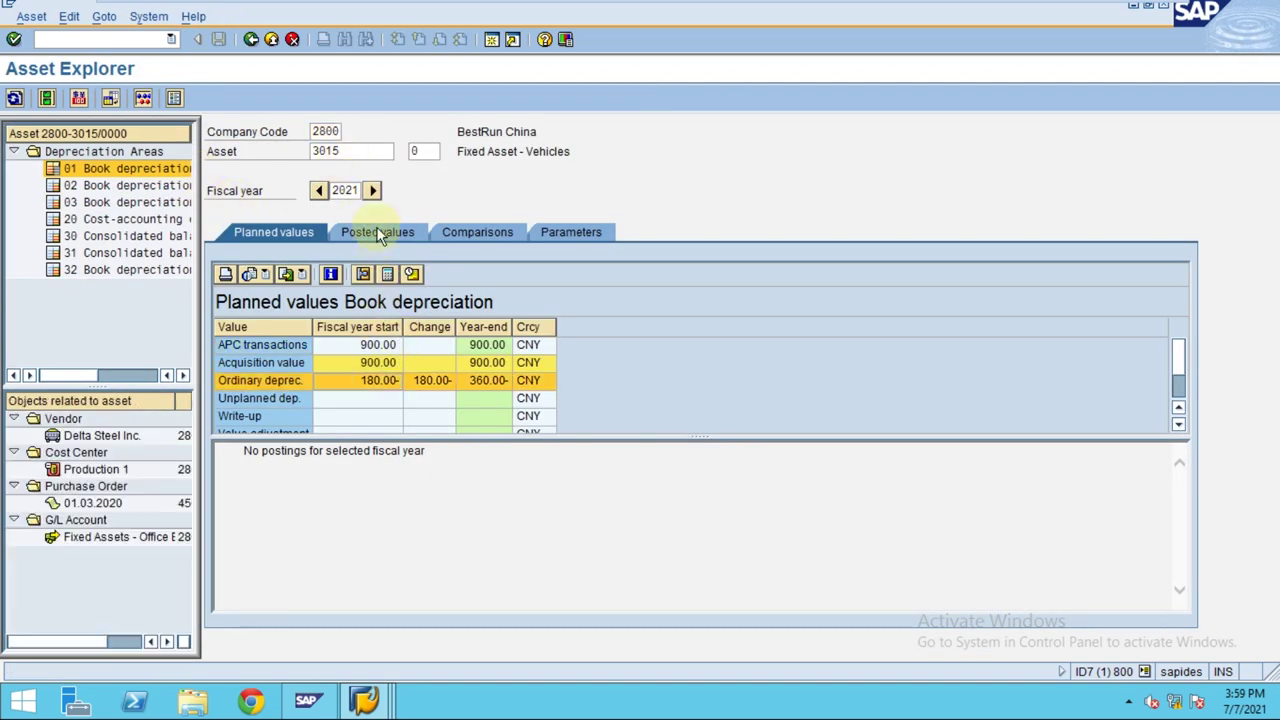
left_click(378, 233)
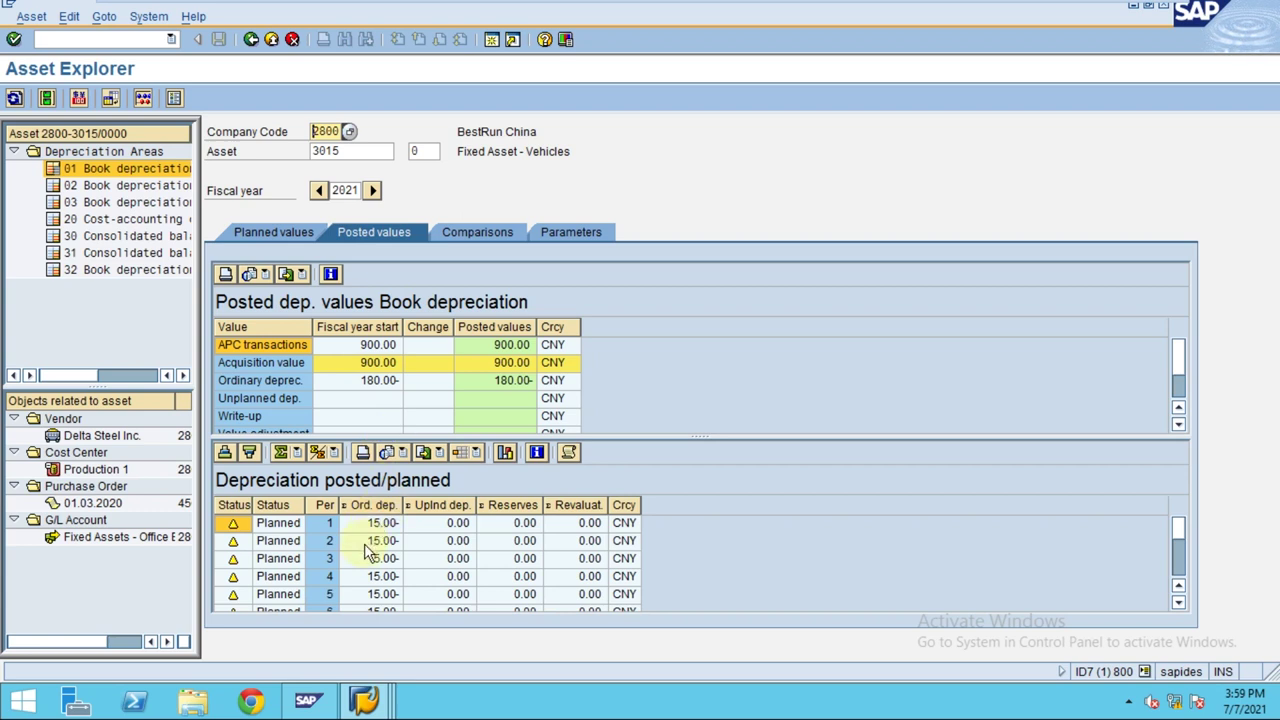
left_click(319, 189)
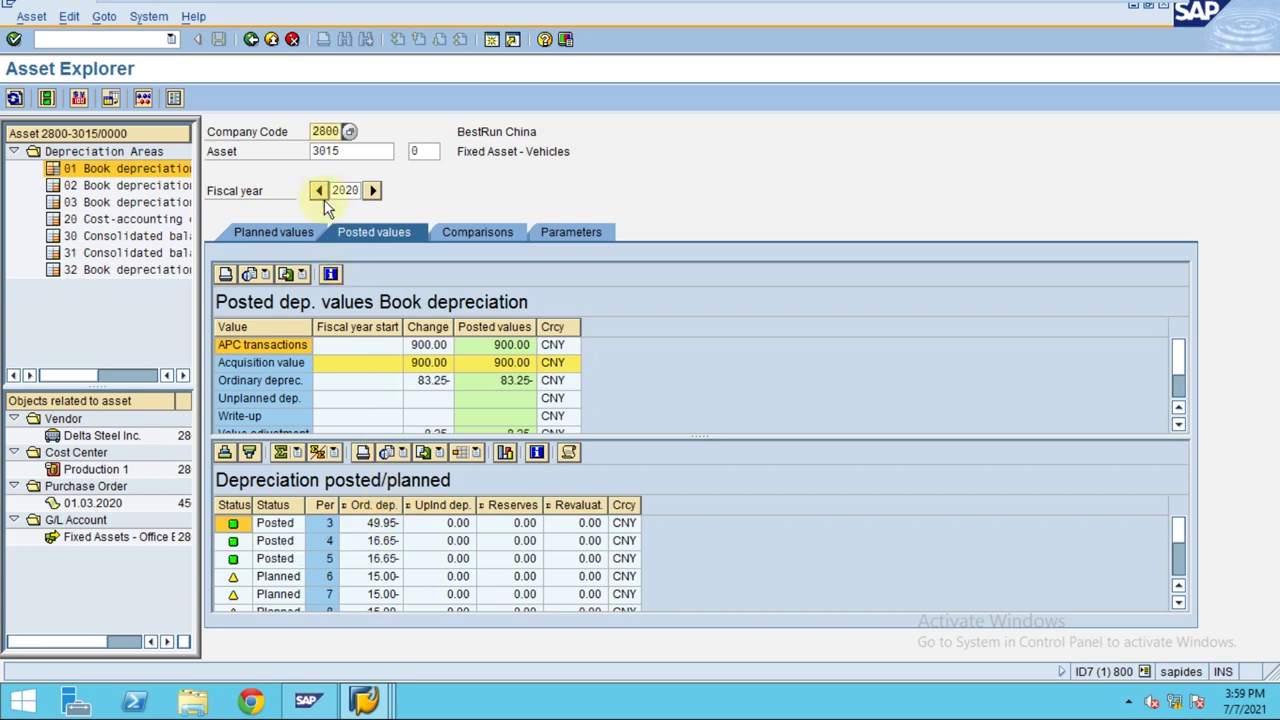
left_click(272, 560)
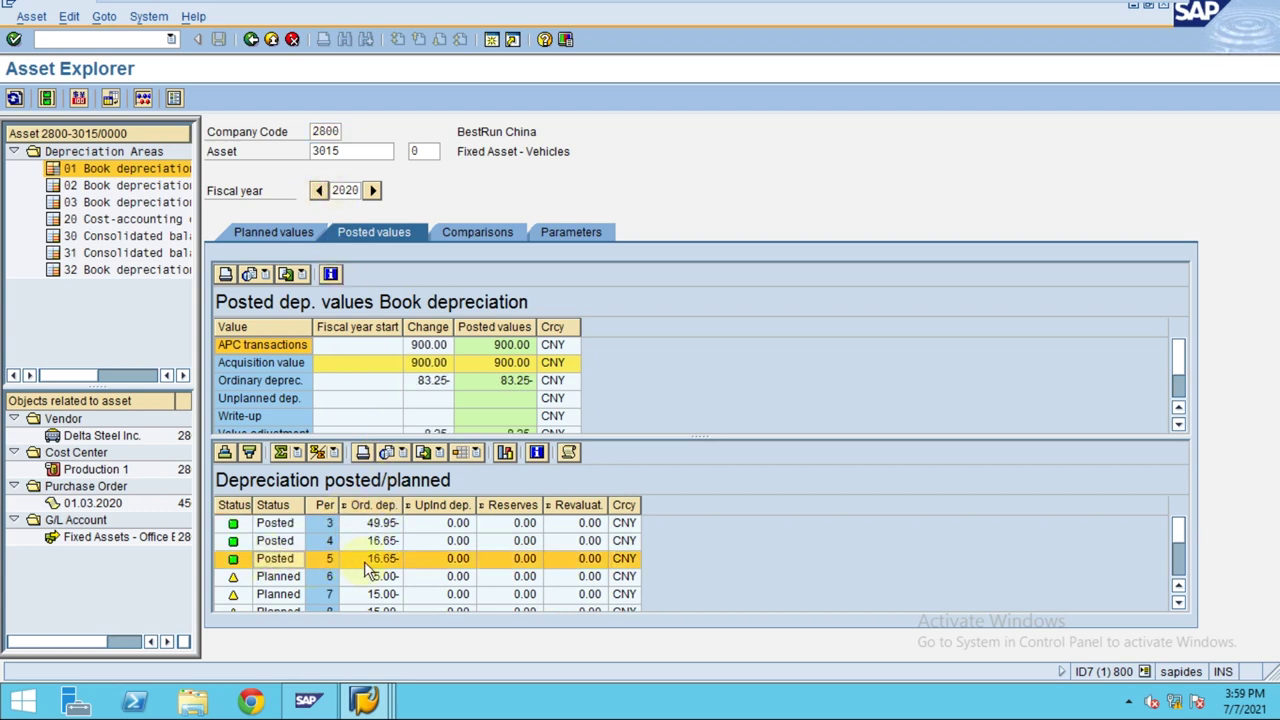
left_click(328, 583)
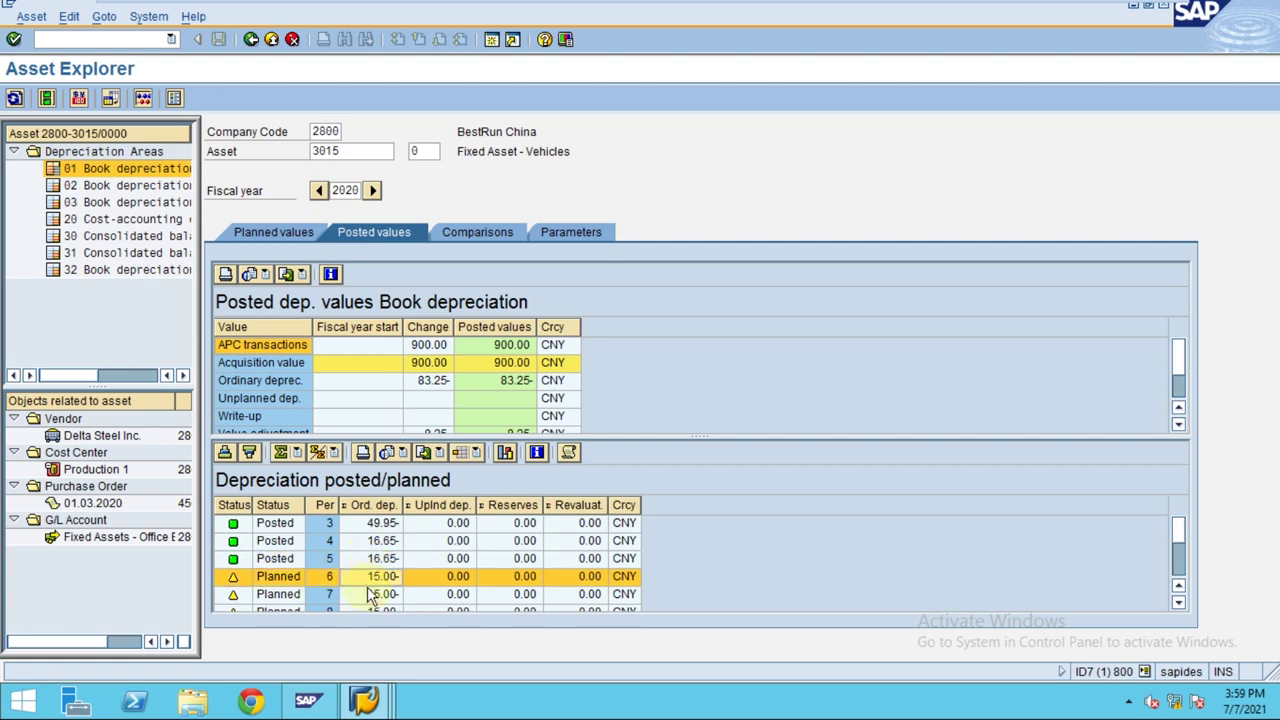
- Return to the scrapping transaction and set the document date, posting date and asset value date to 10.06.2020
left_click(368, 702)
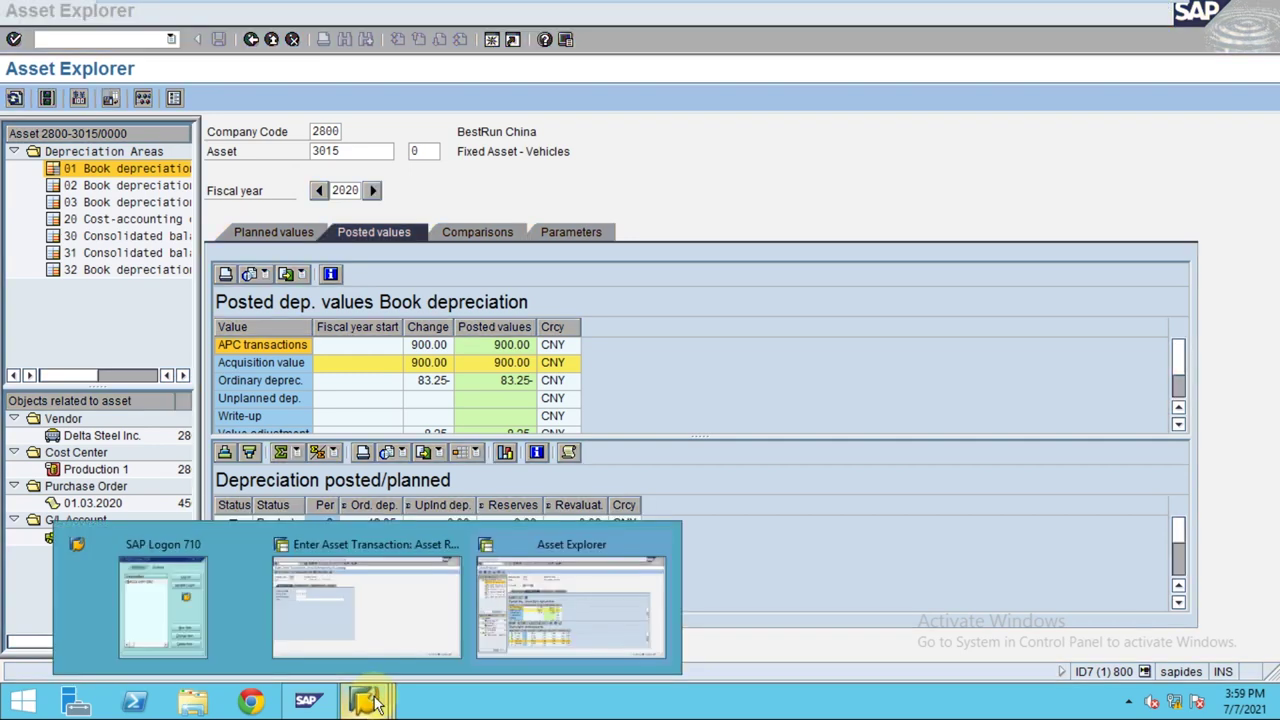
left_click(365, 612)
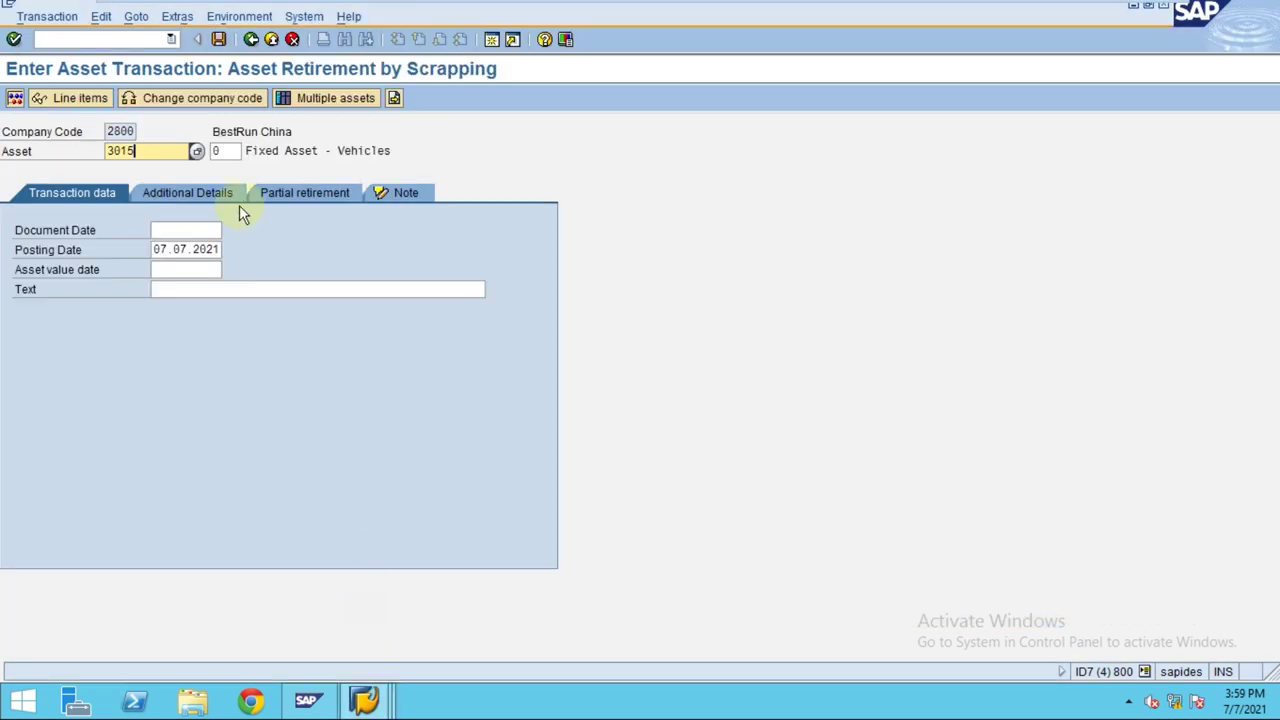
left_click(178, 229)
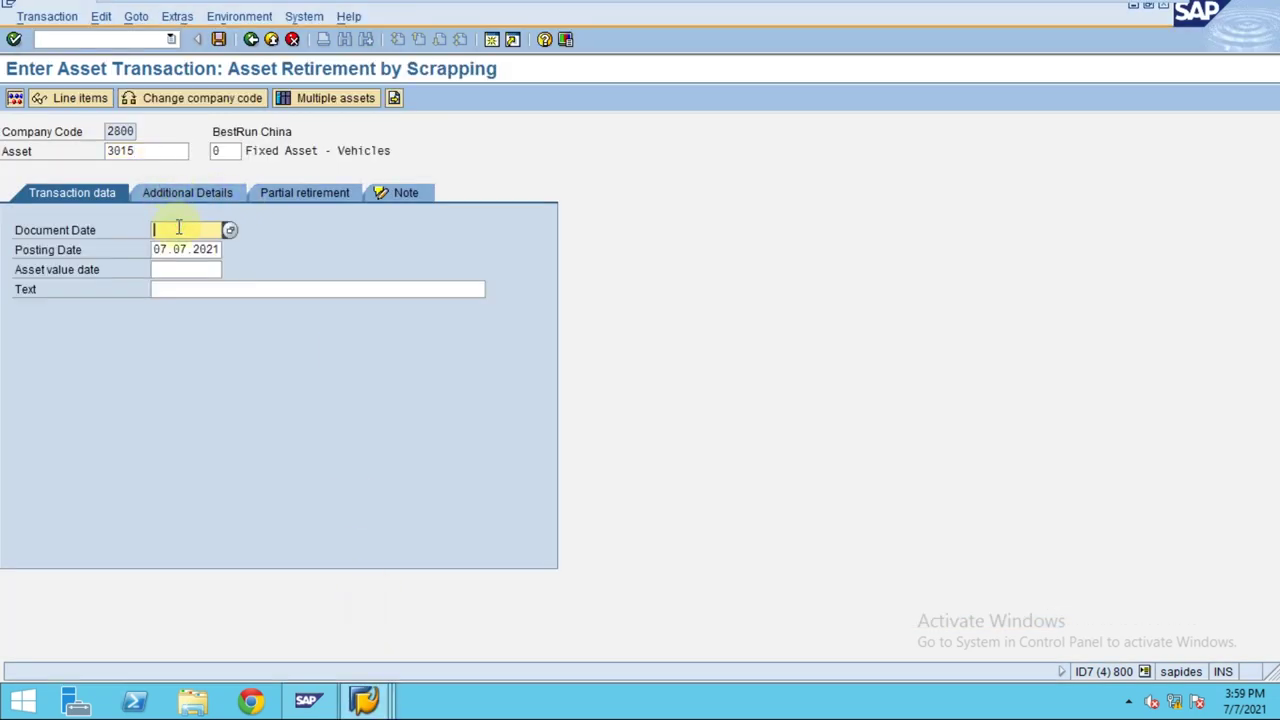
type("10")
key("Down")
key("Tab")
type("10")
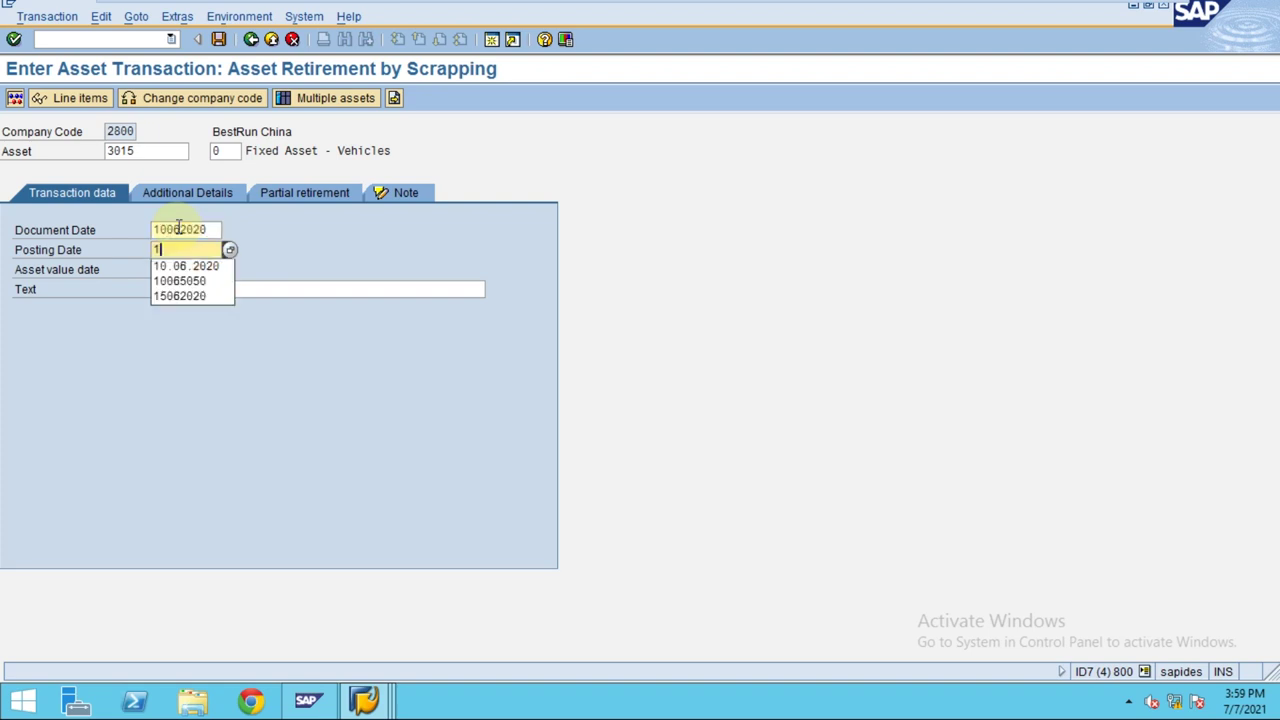
key("Down")
key("Return")
key("Tab")
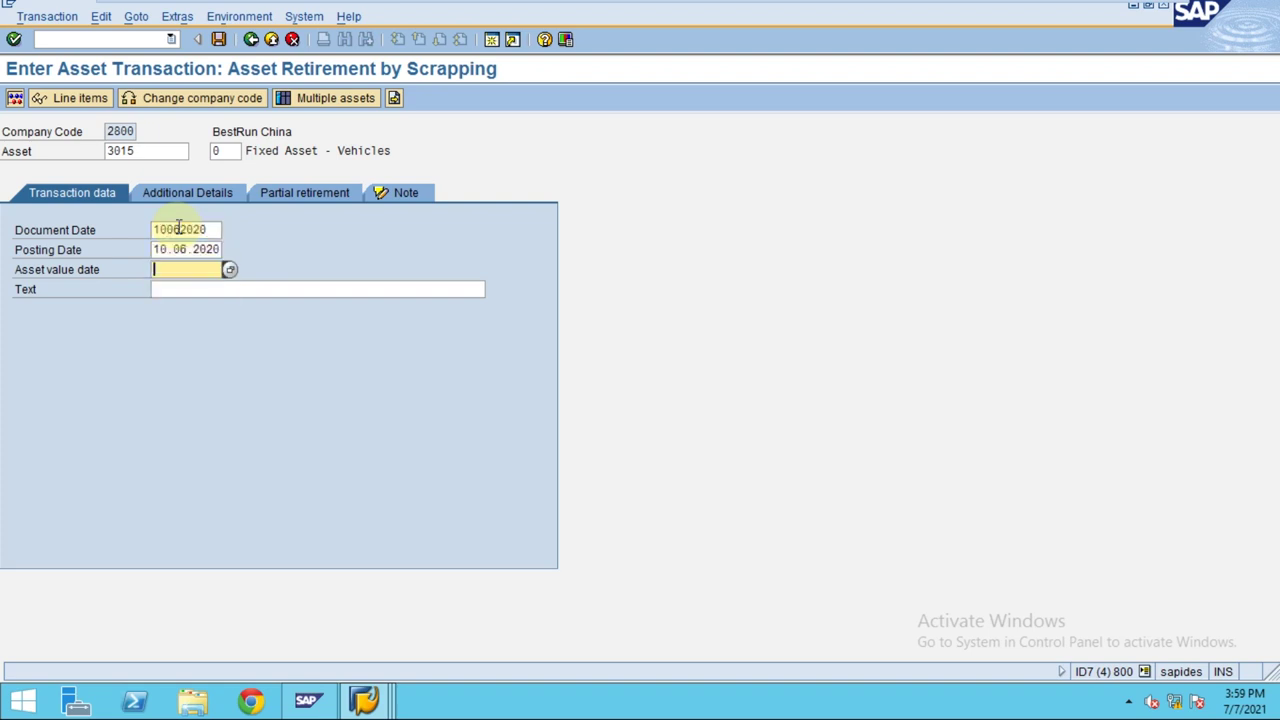
key("Down")
key("Down")
key("Return")
key("Tab")
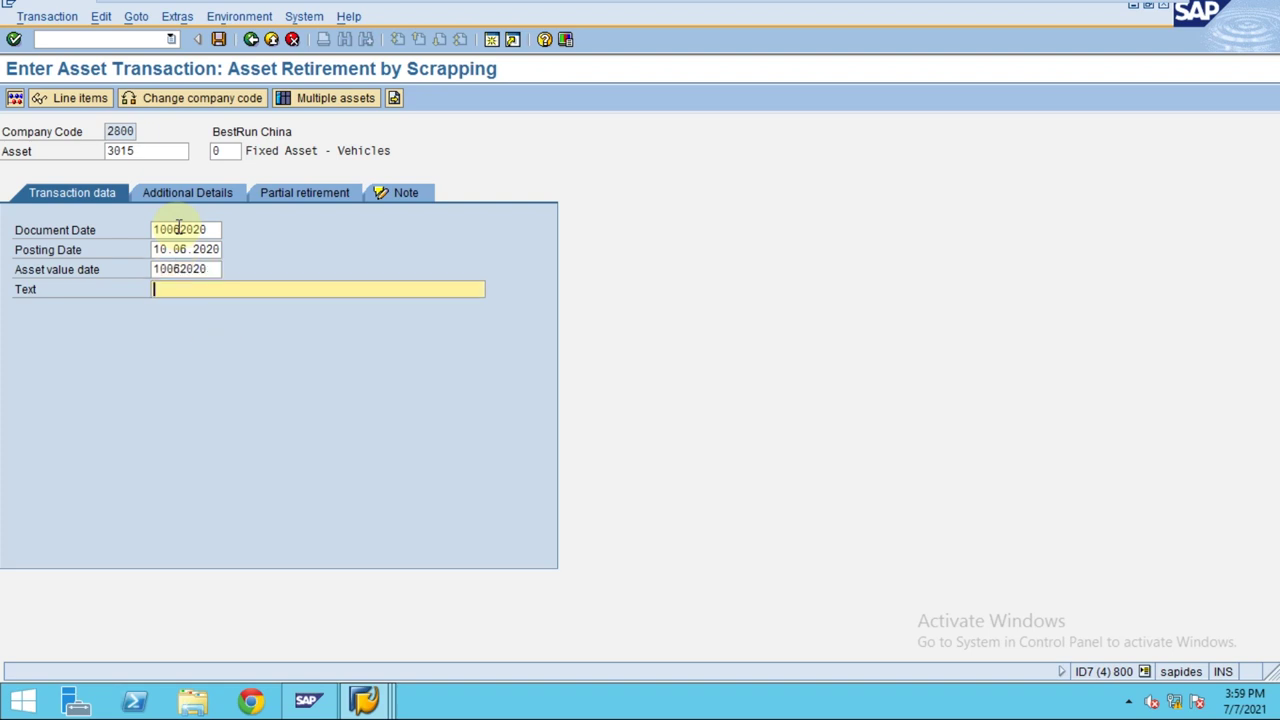
- Enter "Asset Scrapping" as the text of the retirement transaction
type("Asset Scraping")
key("BackSpace")
key("BackSpace")
key("BackSpace")
type("ping")
- Review the additional details and partial retirement options, keeping prior-year acquisition selected, and return to the transaction data
left_click(174, 190)
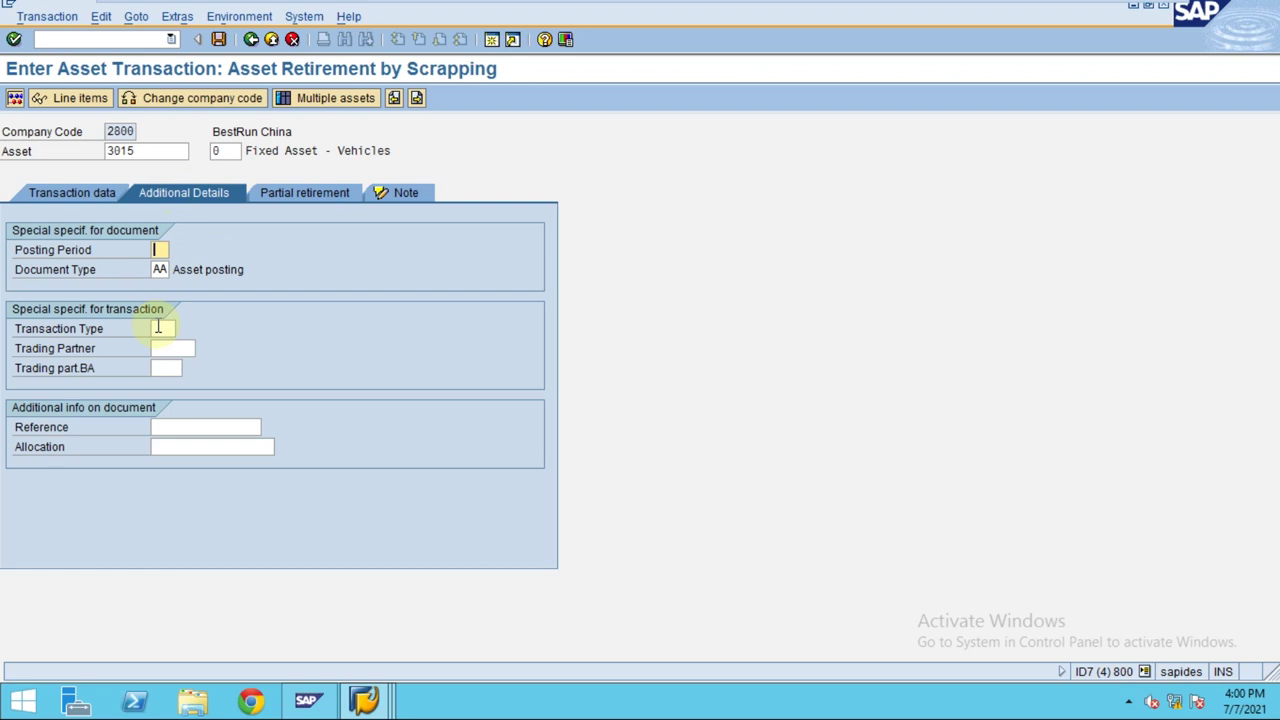
left_click(291, 189)
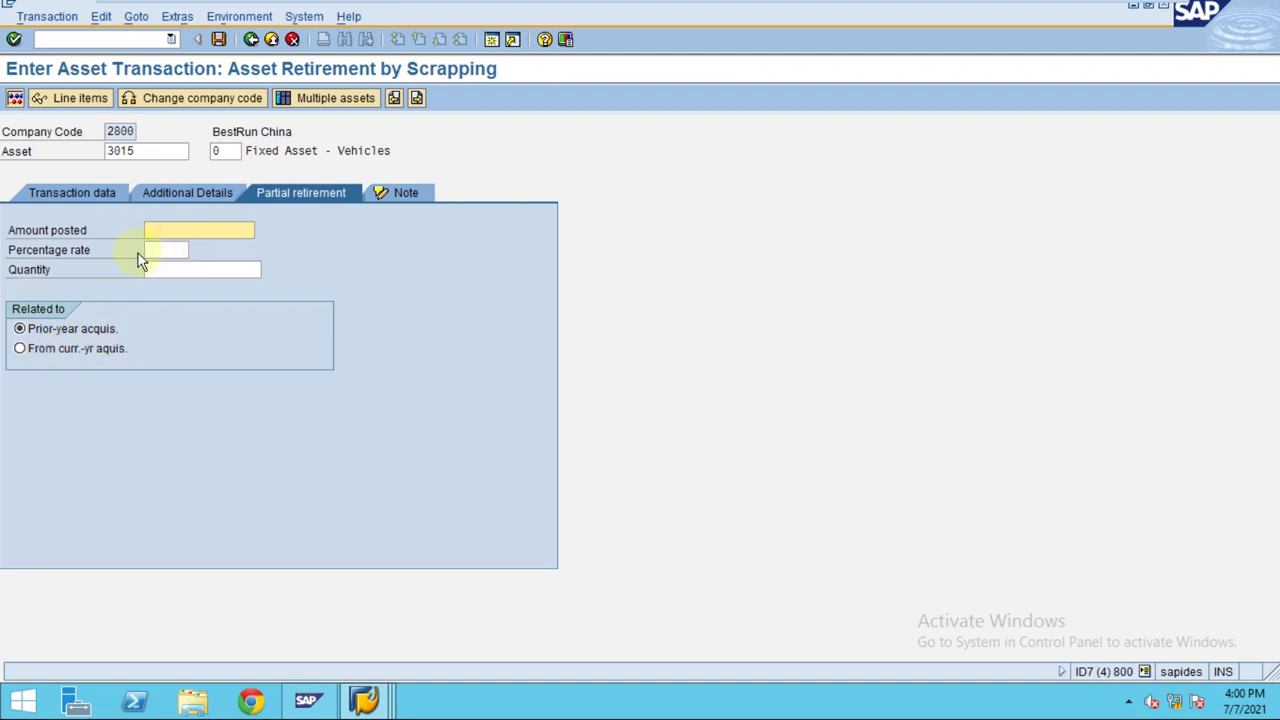
left_click(48, 354)
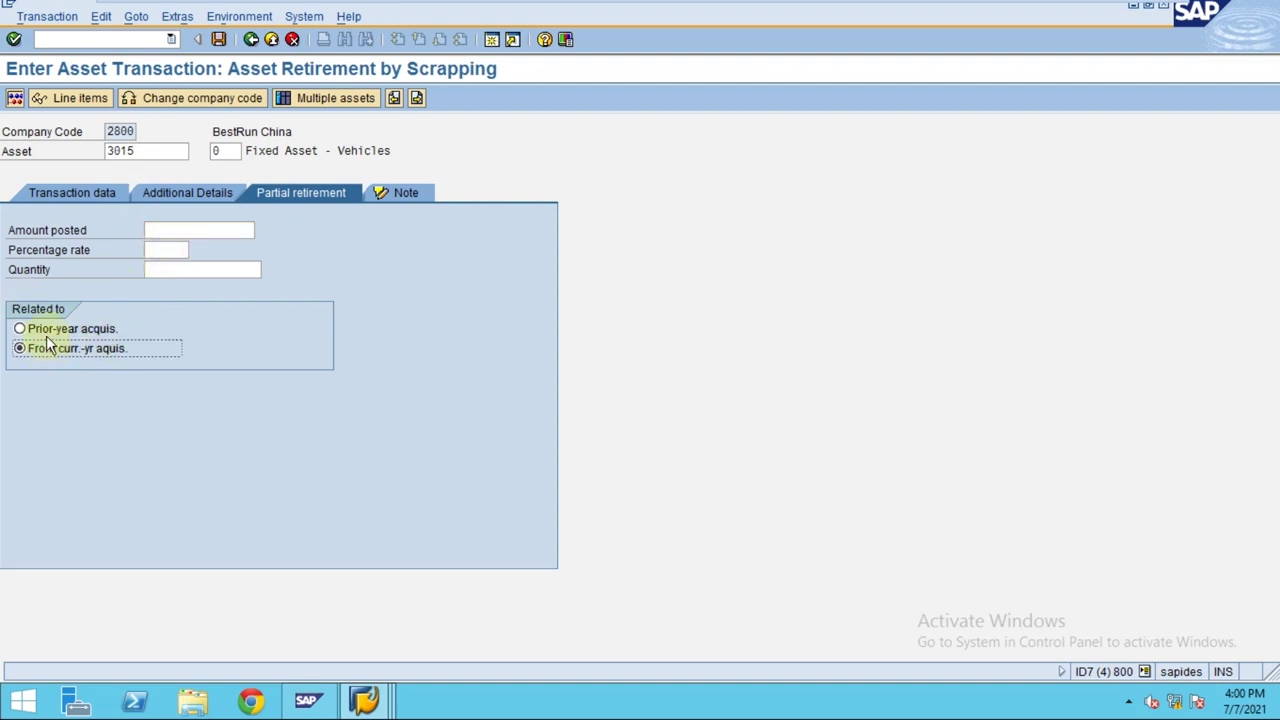
left_click(48, 333)
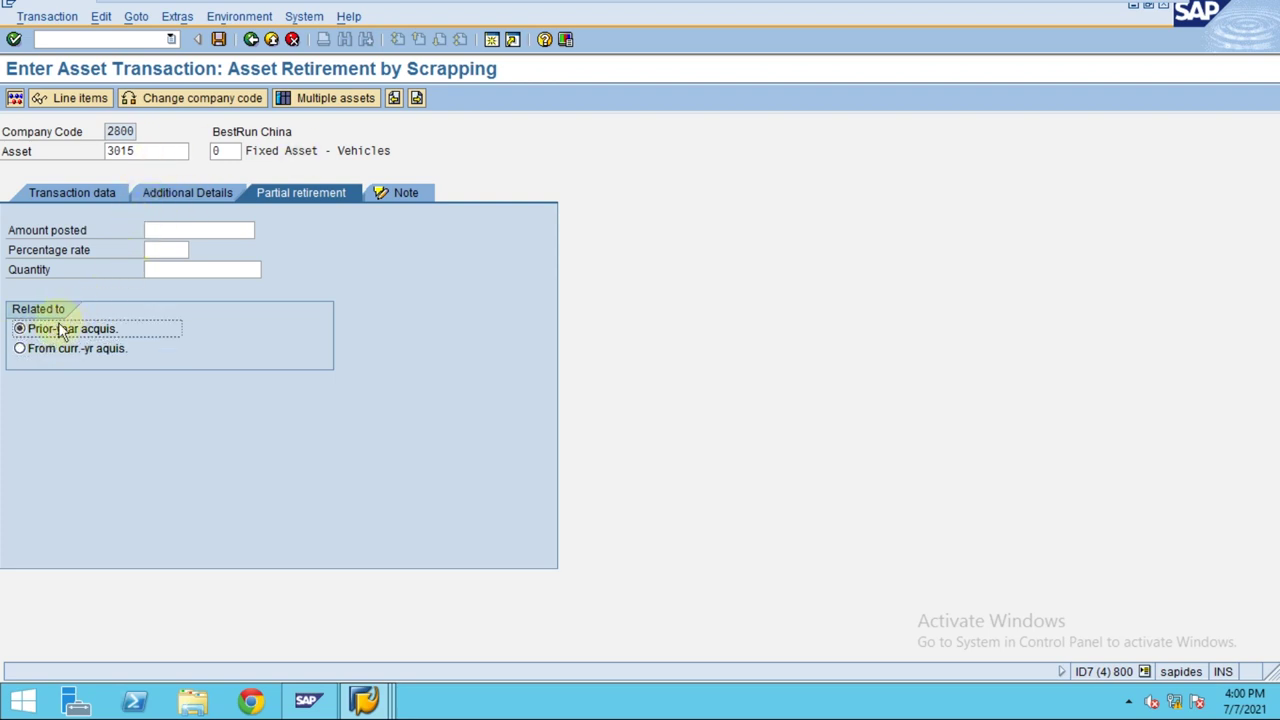
left_click(47, 200)
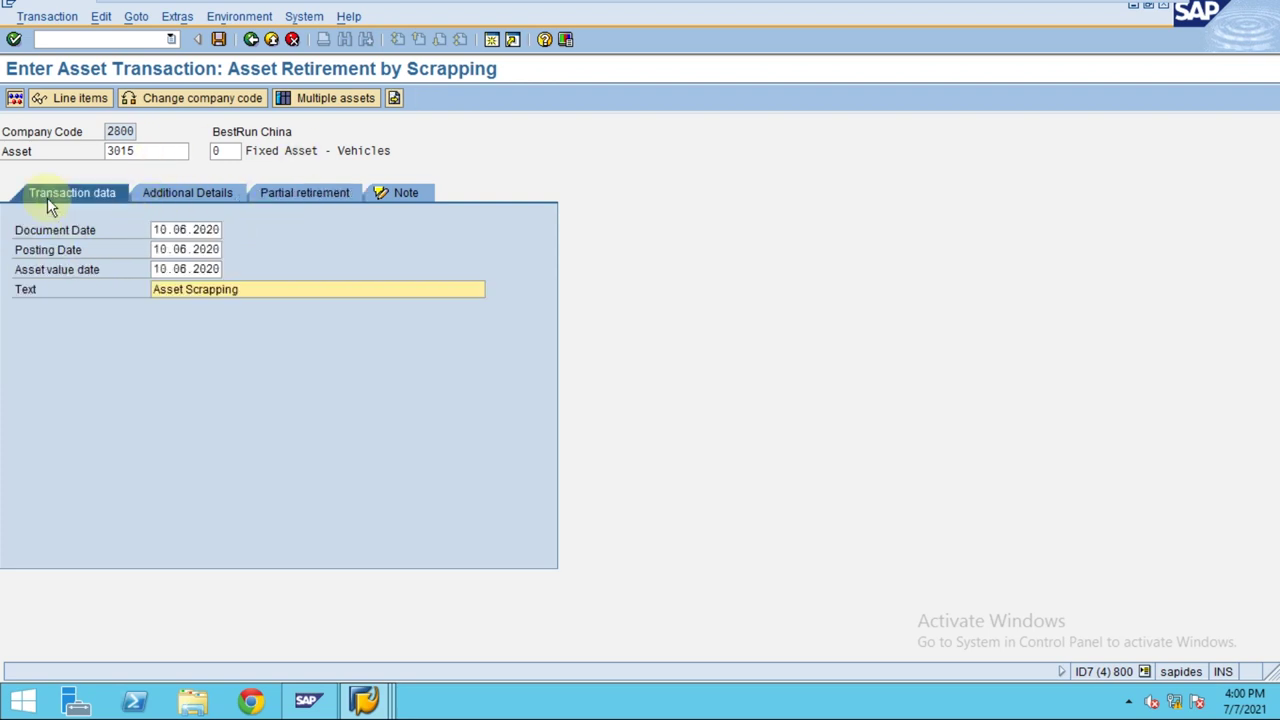
- Simulate the scrapping posting for asset 3015 and examine the G/L accounts and amounts of its line items
left_click(15, 98)
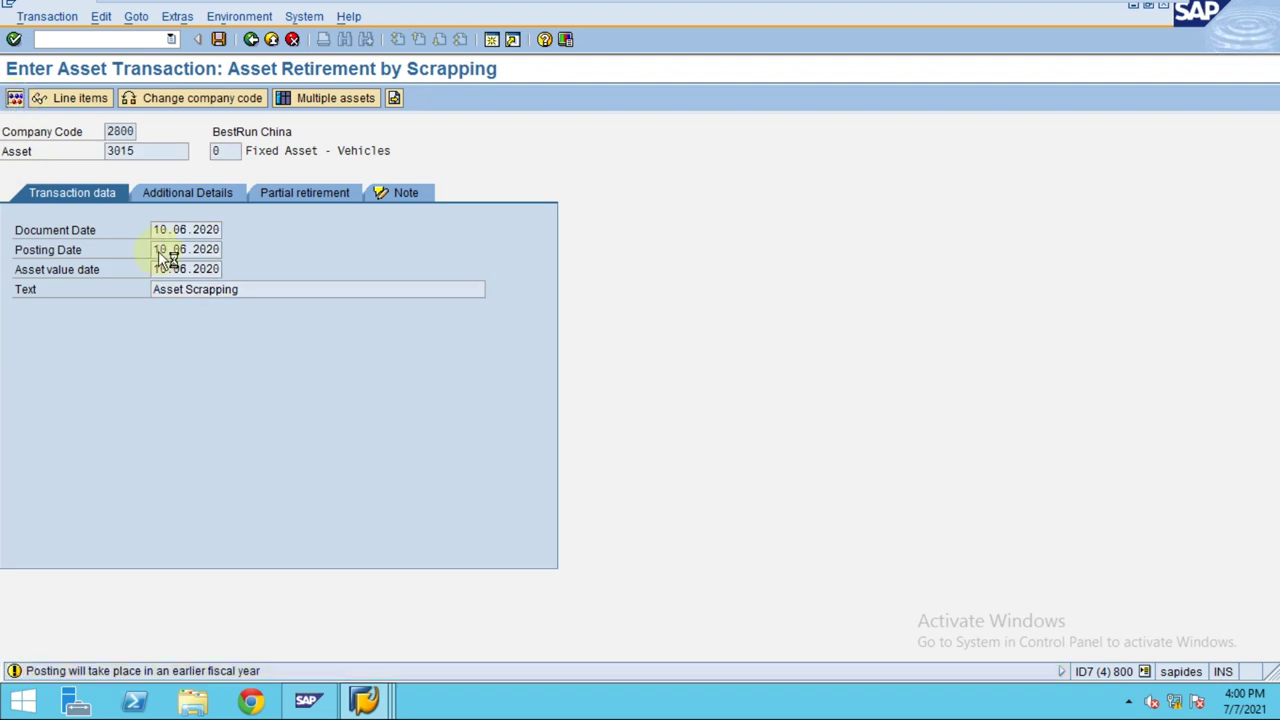
key("Return")
left_click(128, 332)
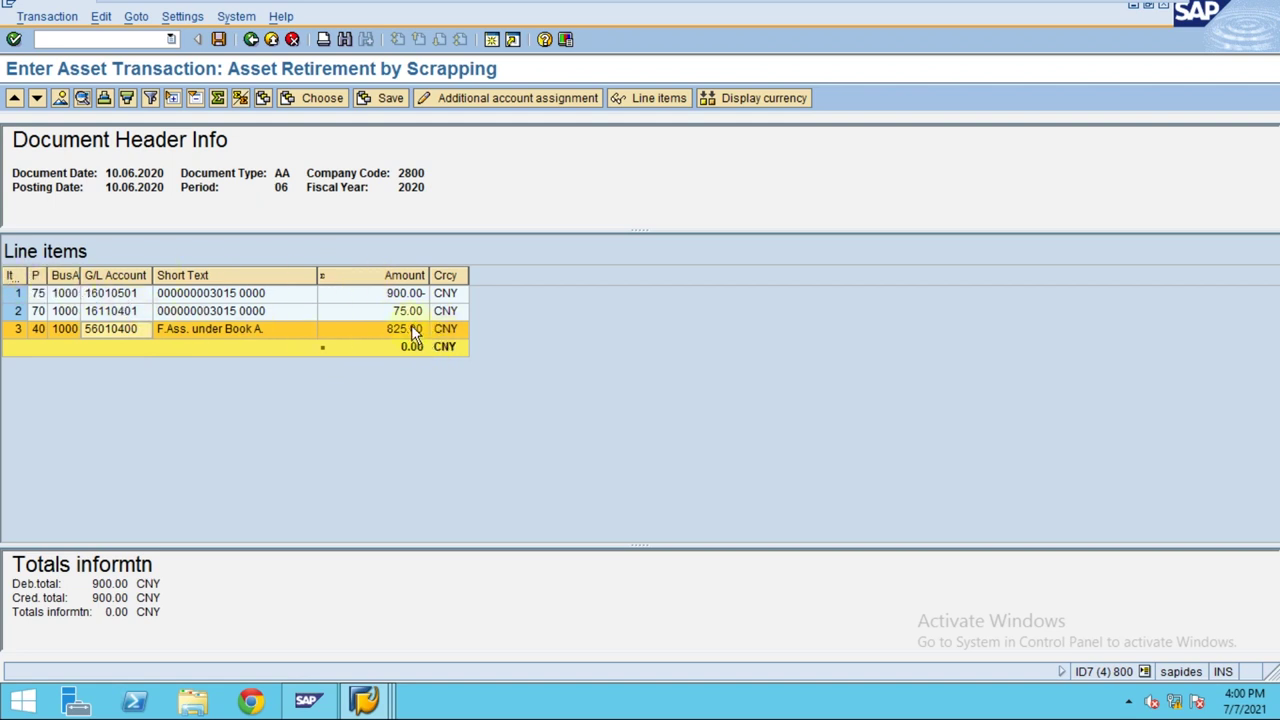
left_click(399, 278)
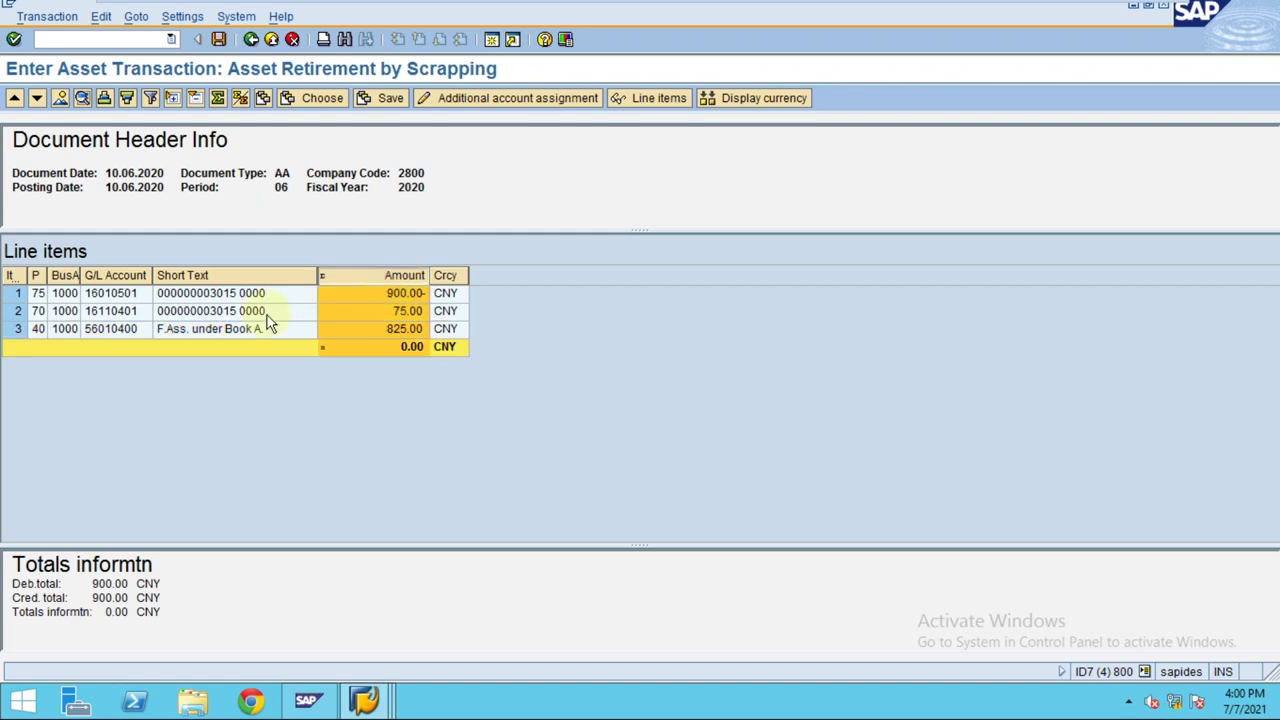
left_click(228, 313)
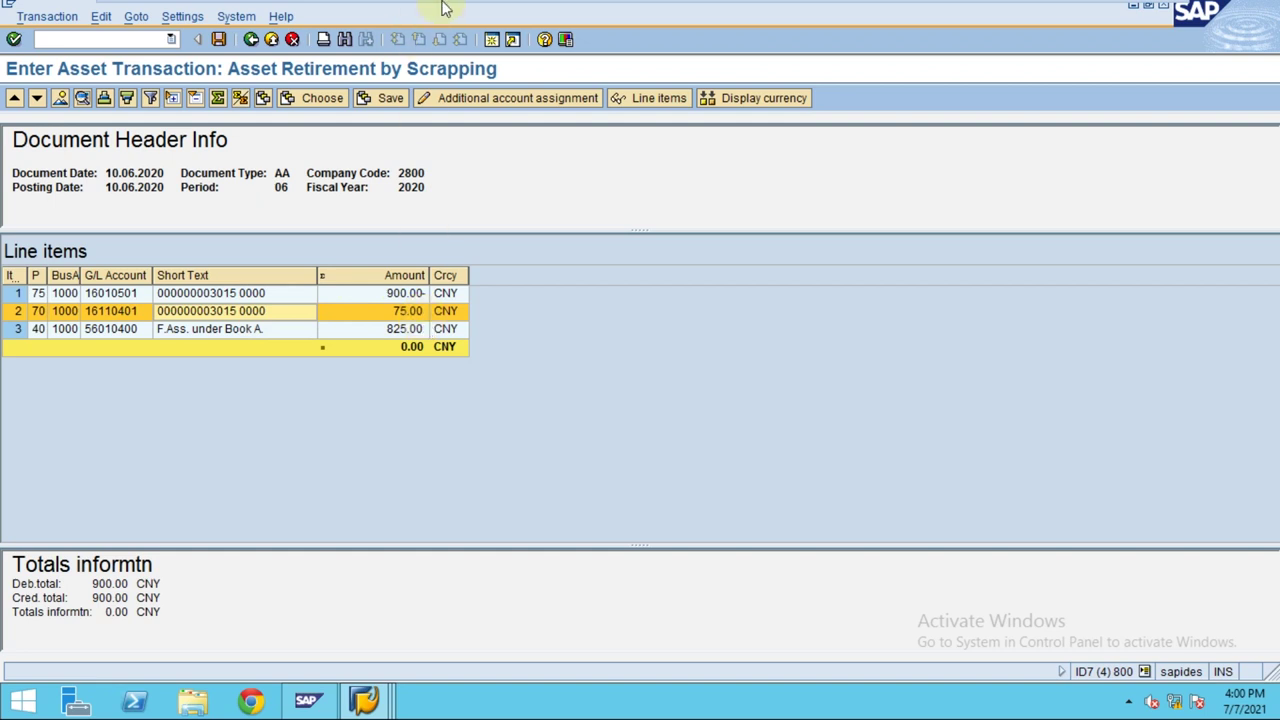
mouse_move(688, 15)
left_click(810, 12)
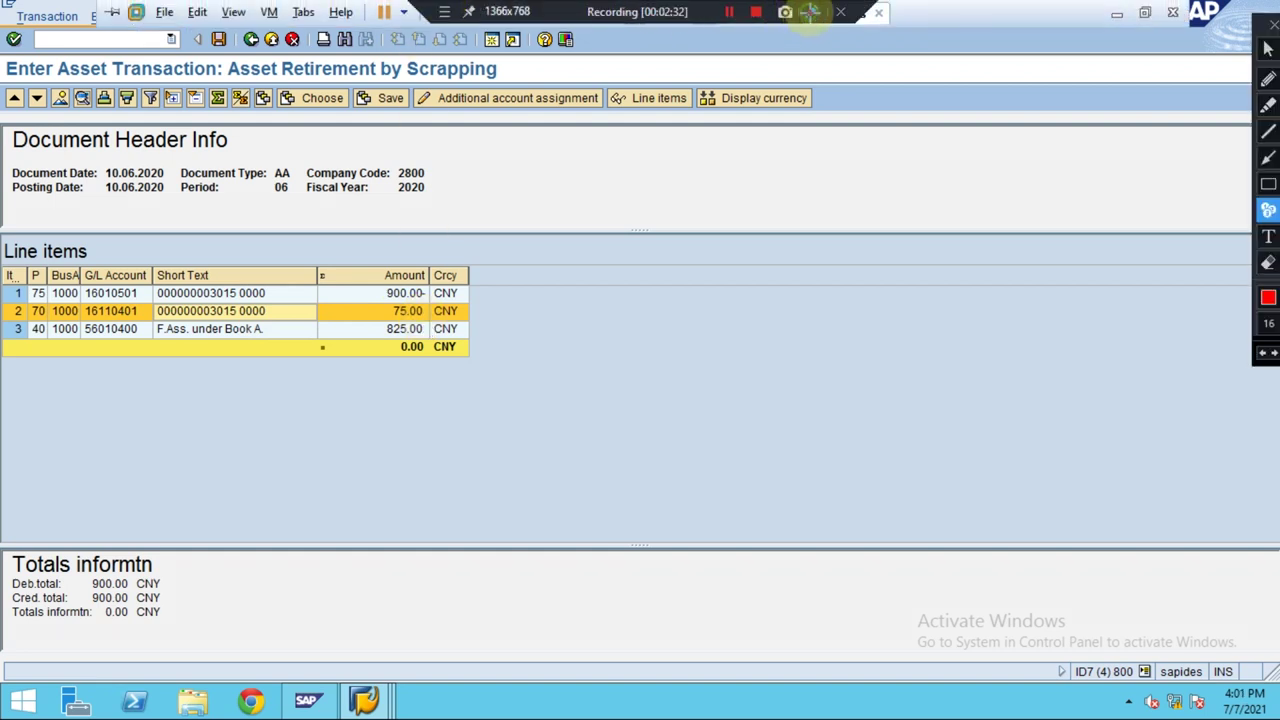
left_click(1268, 212)
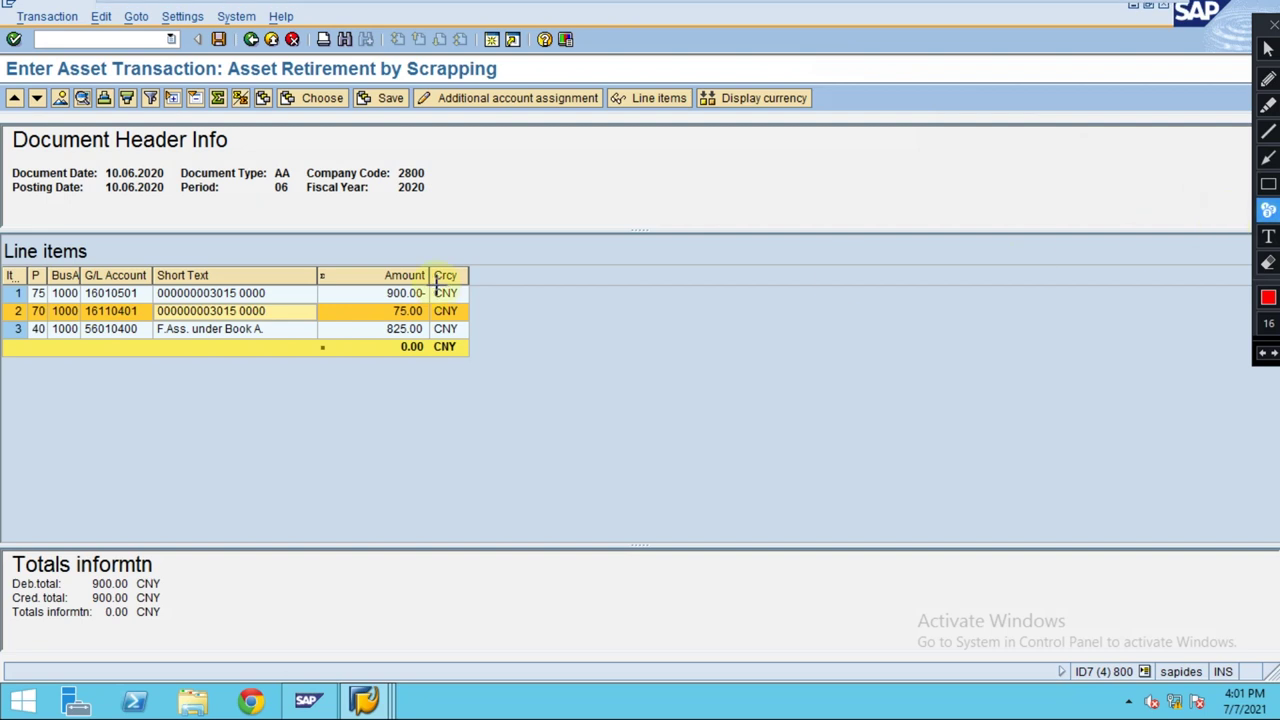
left_click(342, 287)
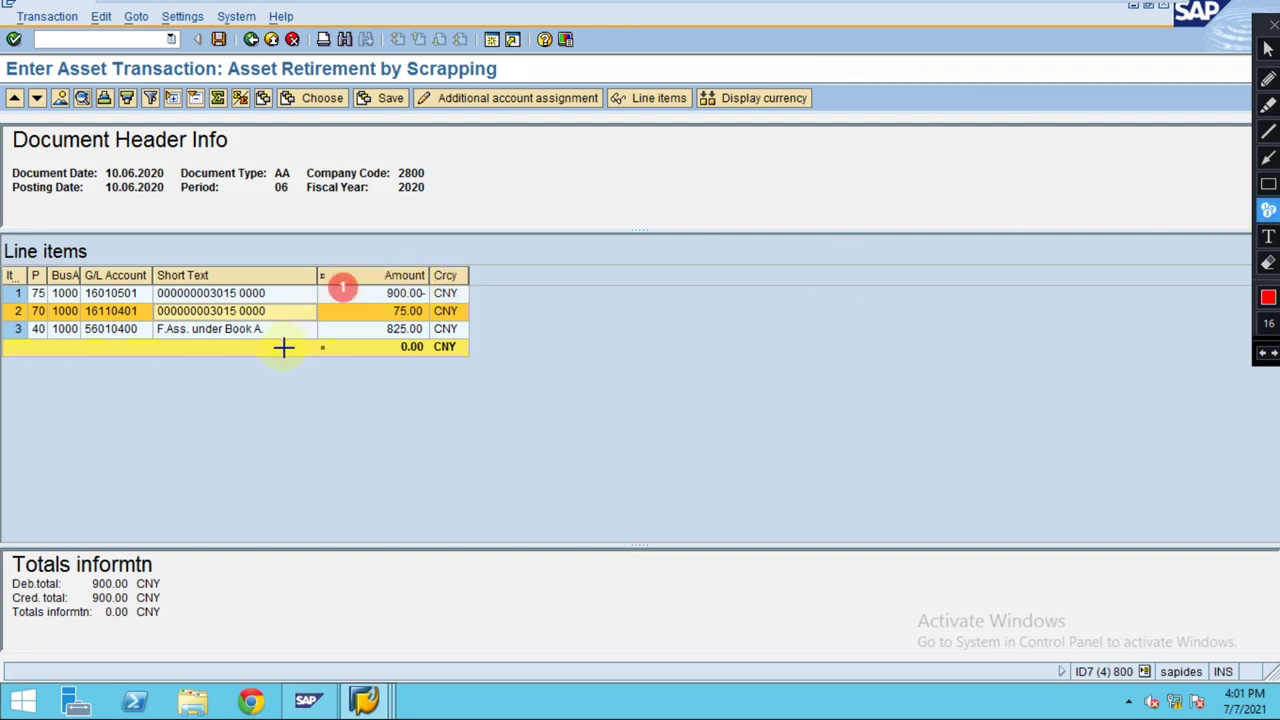
left_click(371, 311)
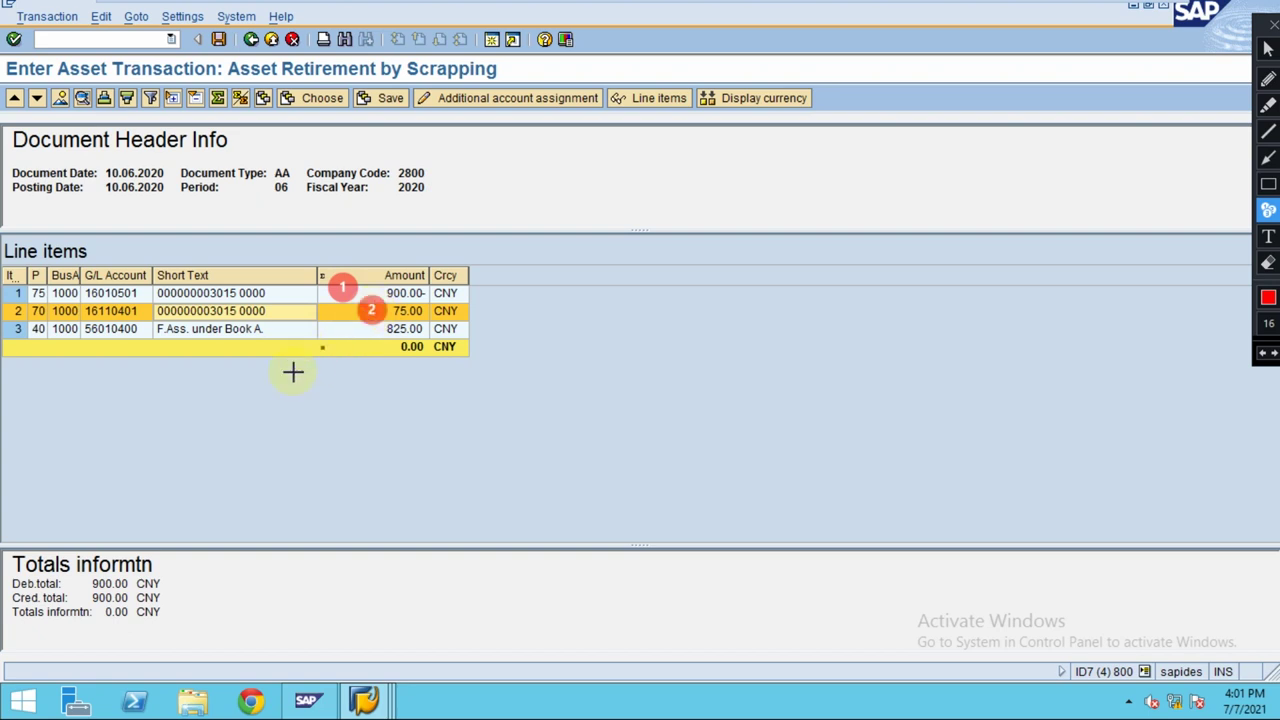
left_click(445, 329)
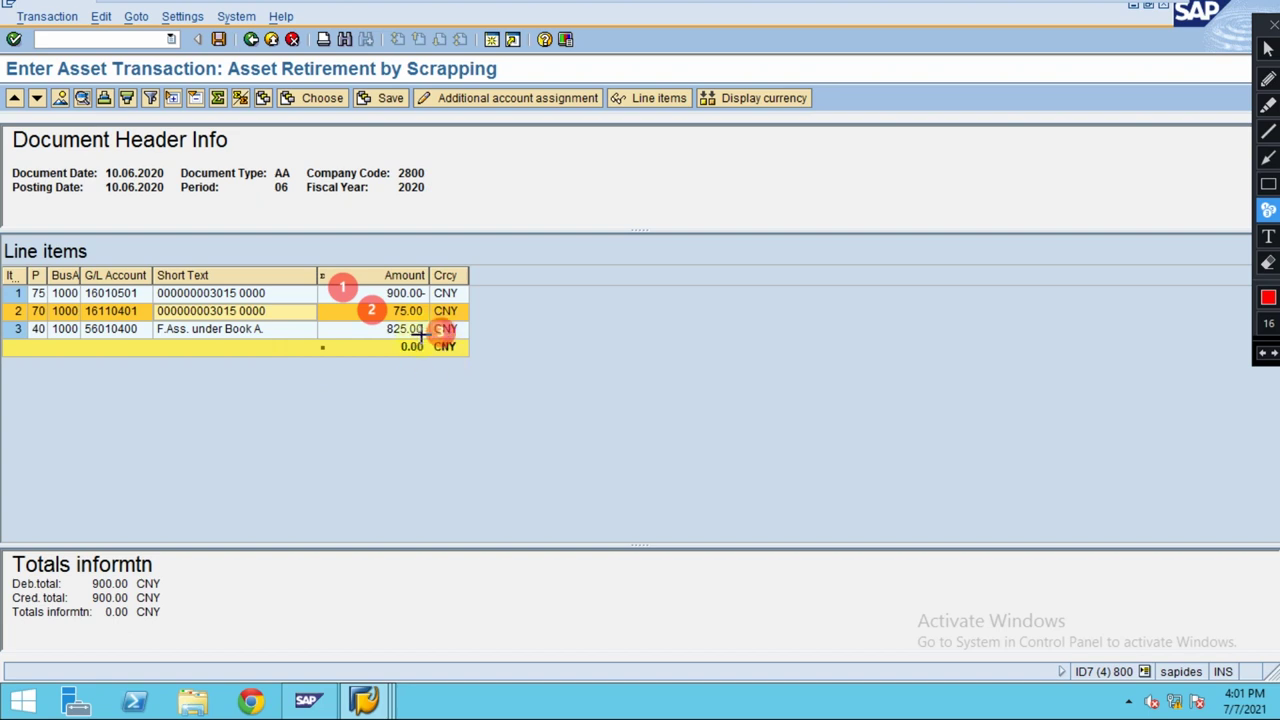
left_click(1268, 210)
key("Escape")
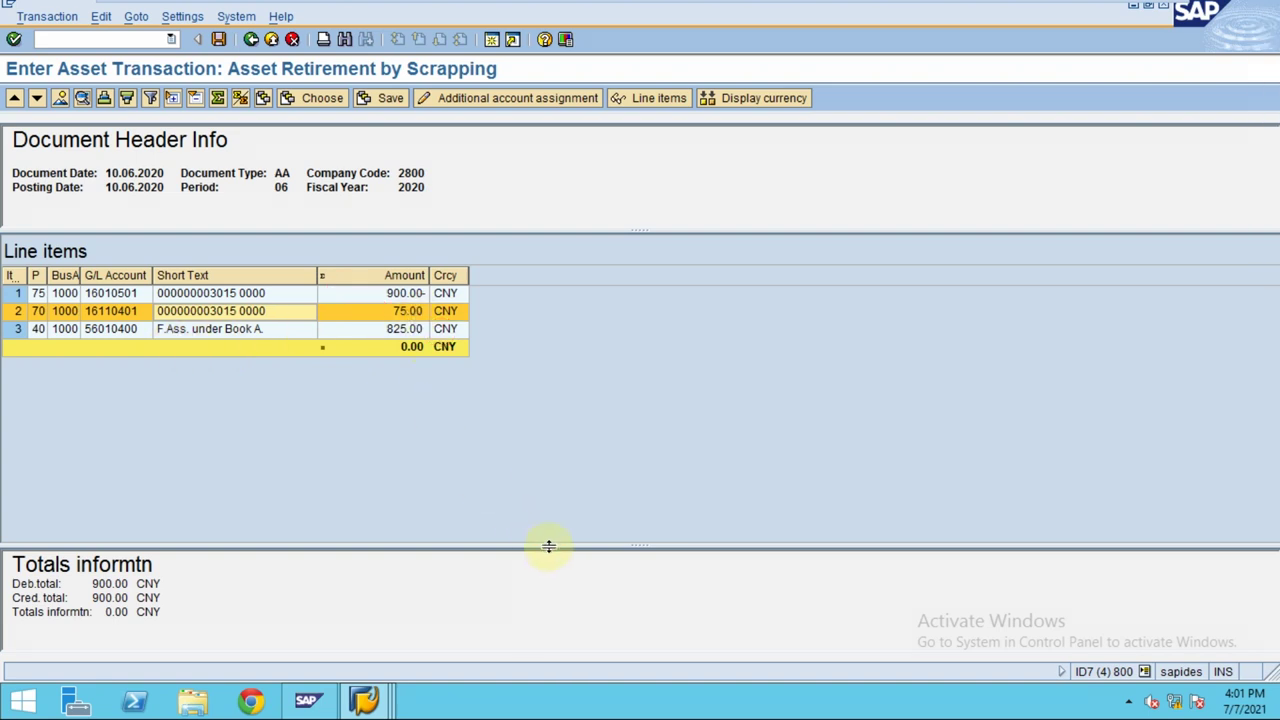
- Post the simulated scrapping of asset 3015 and leave the retirement transaction for the SAP Easy Access menu
left_click_drag(563, 546, 545, 395)
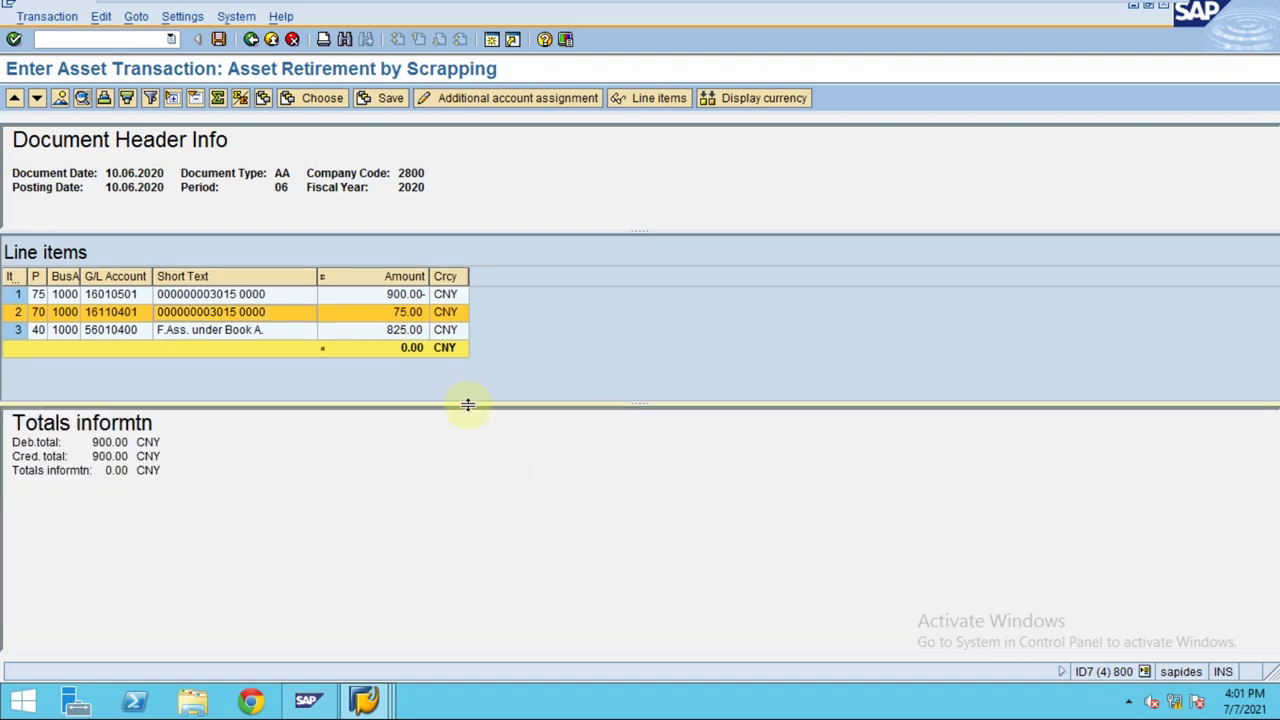
left_click(217, 38)
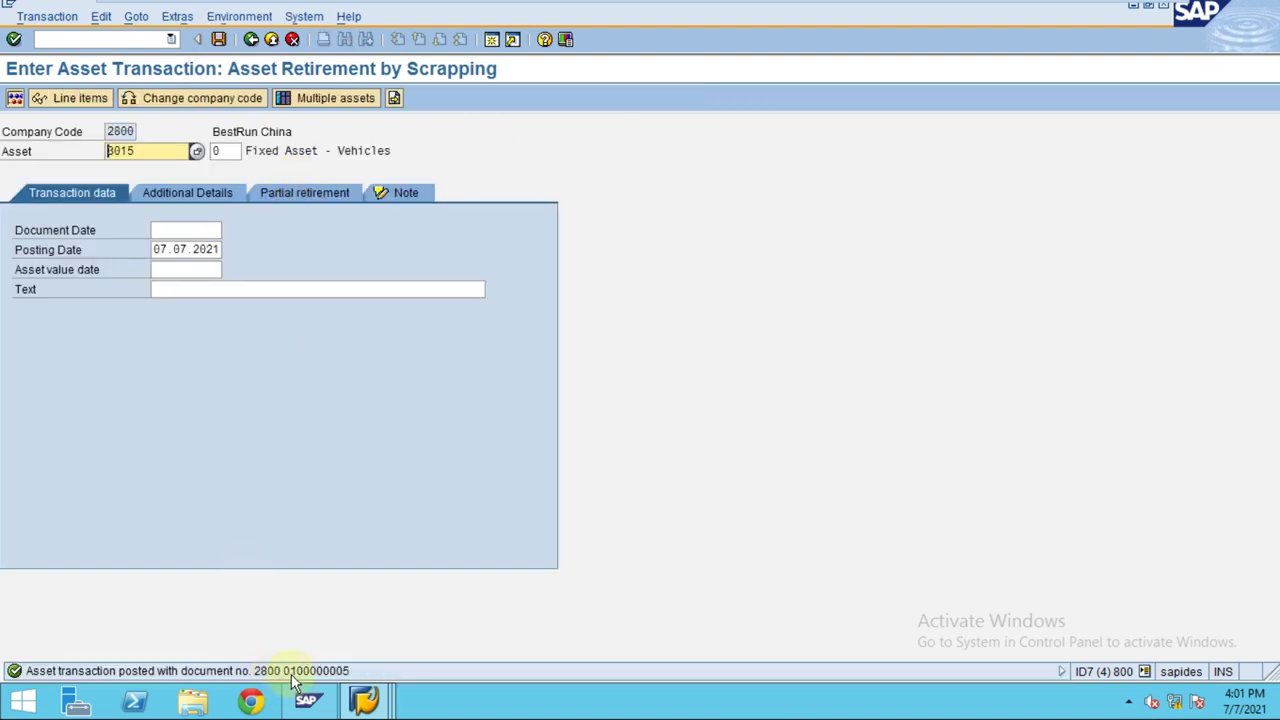
left_click(50, 16)
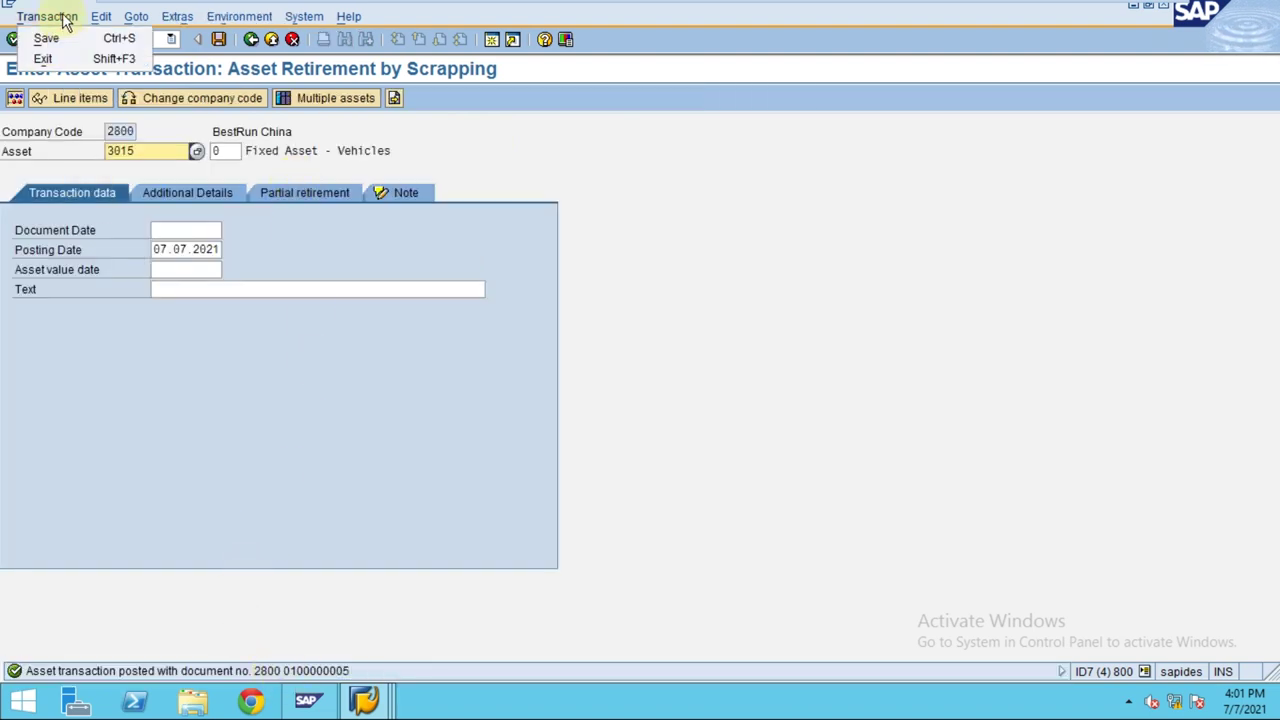
left_click(398, 127)
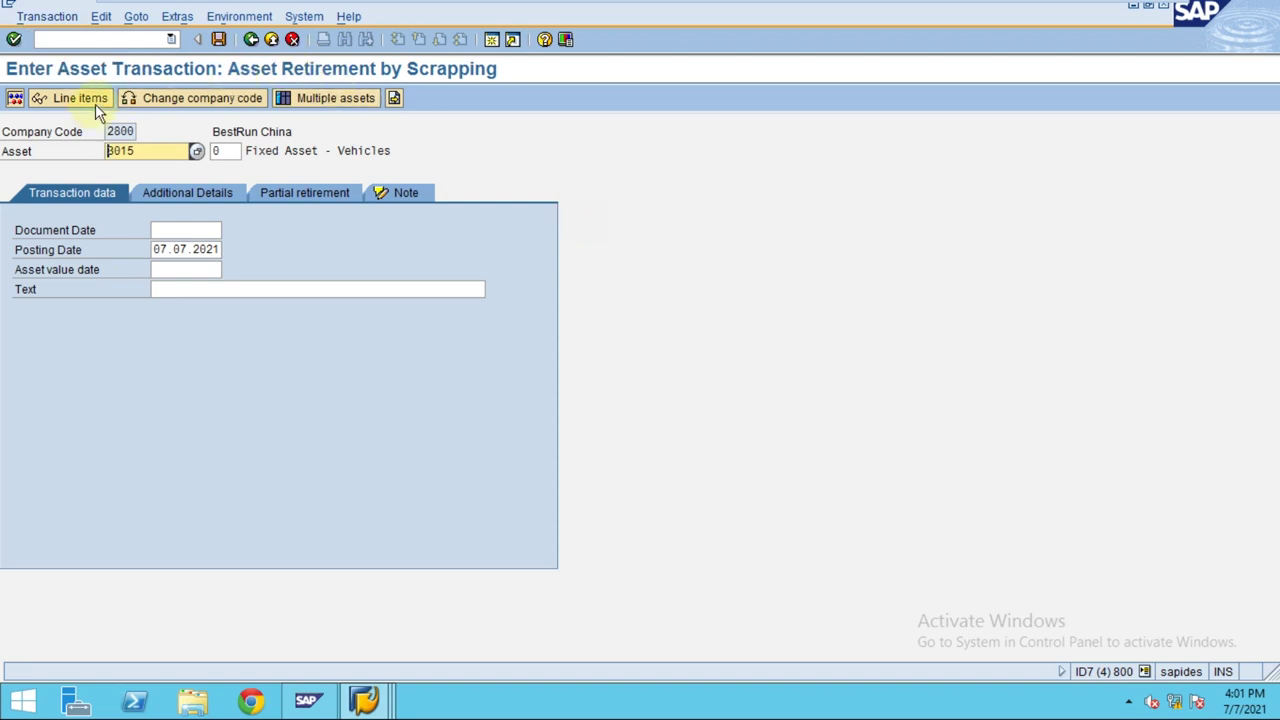
left_click(270, 40)
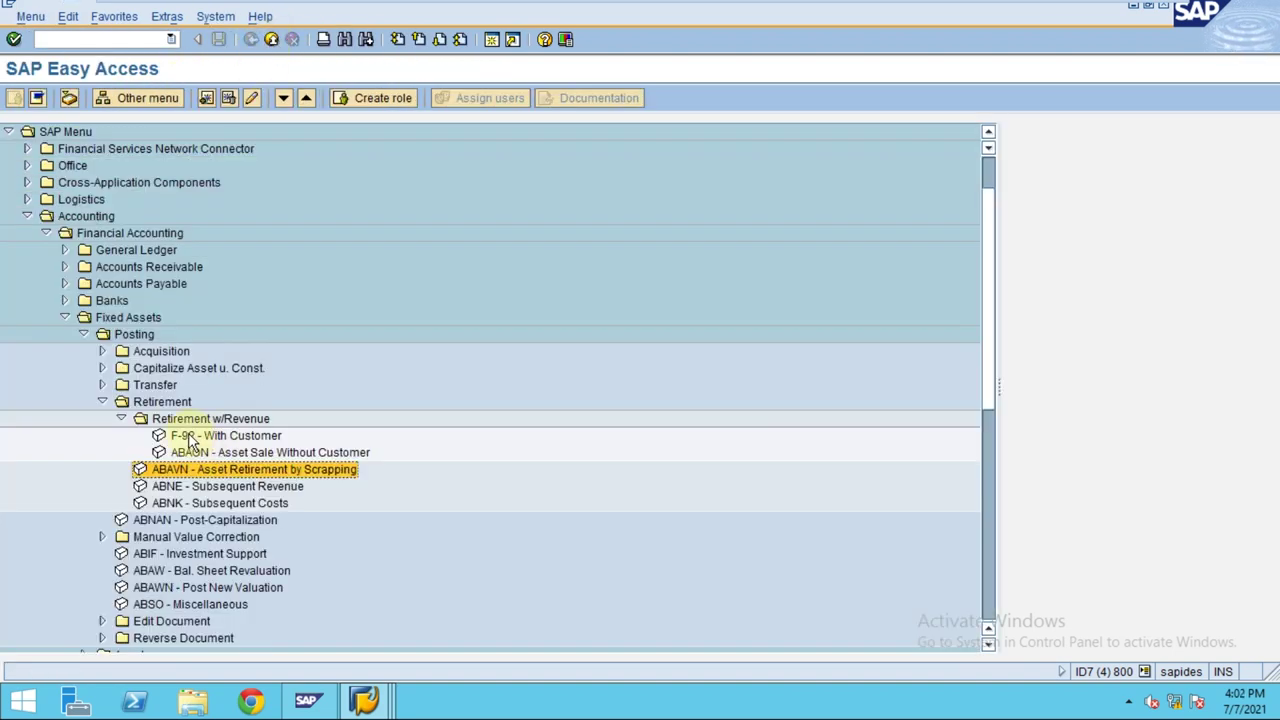
- Look through the Asset, Environment and Information System folders under Fixed Assets for a way to display the posted document
scroll(187, 441, "down", 3)
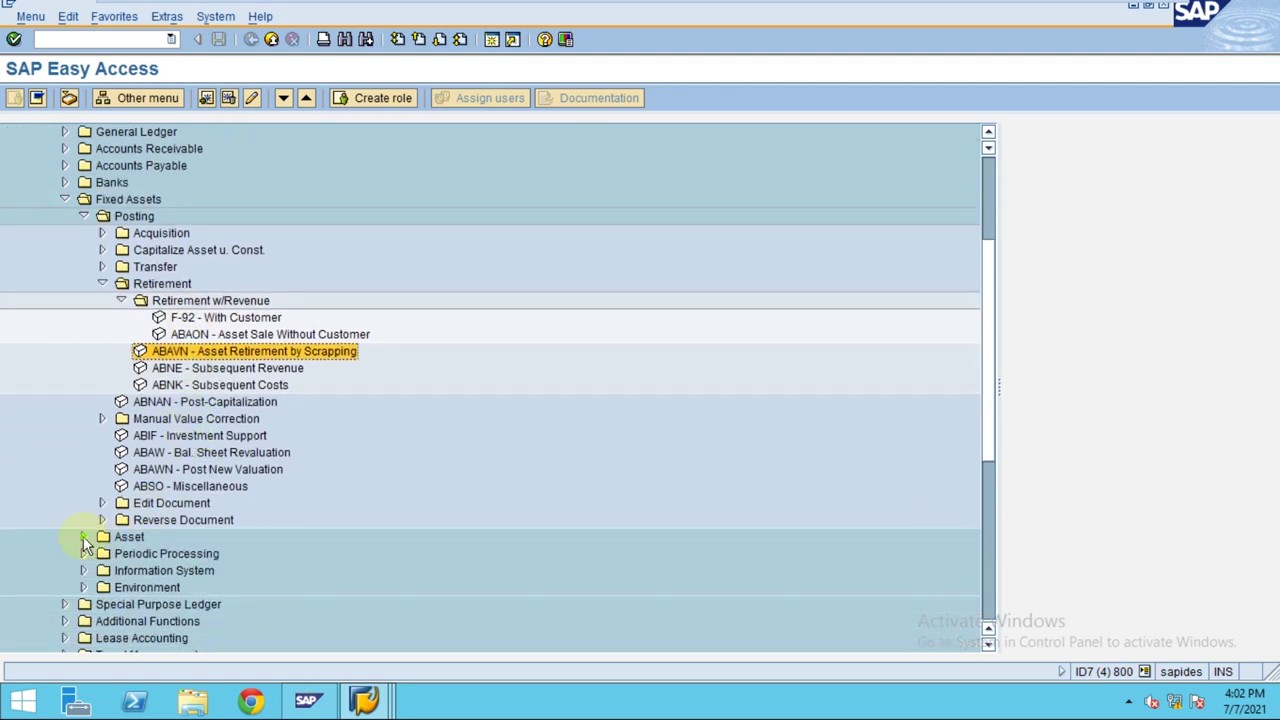
left_click(84, 537)
left_click(101, 588)
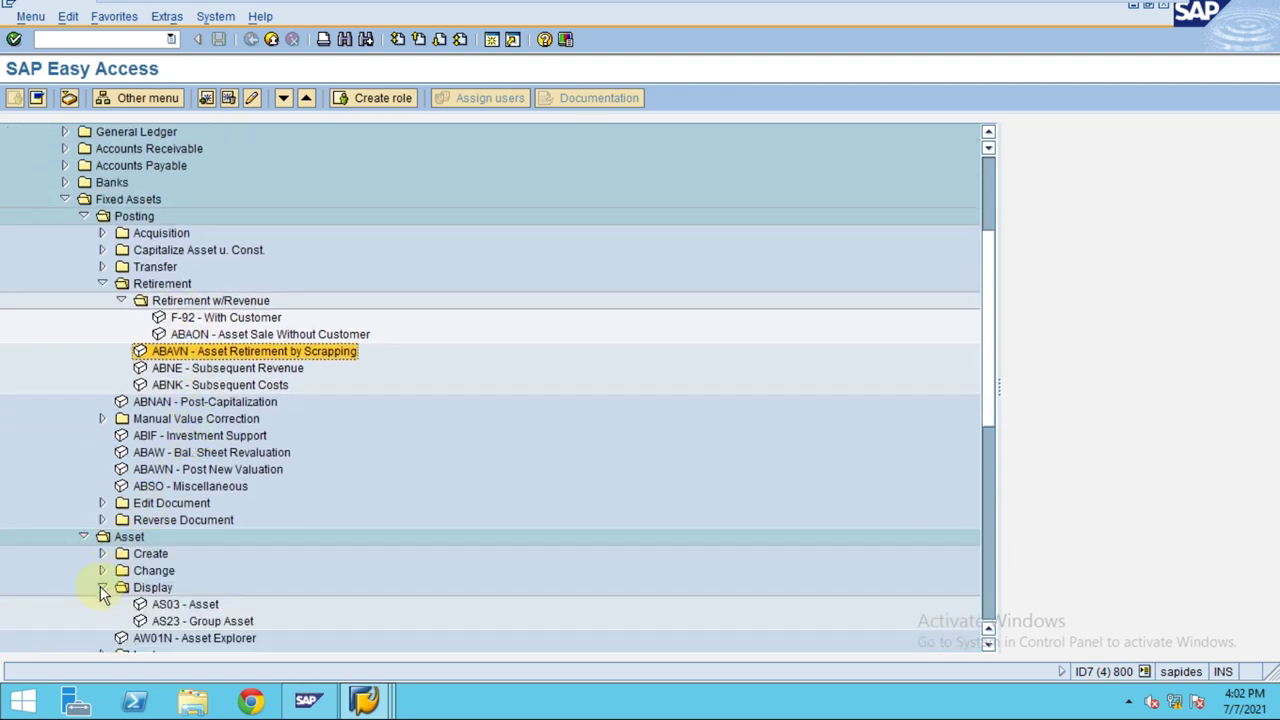
left_click(101, 588)
scroll(97, 587, "down", 2)
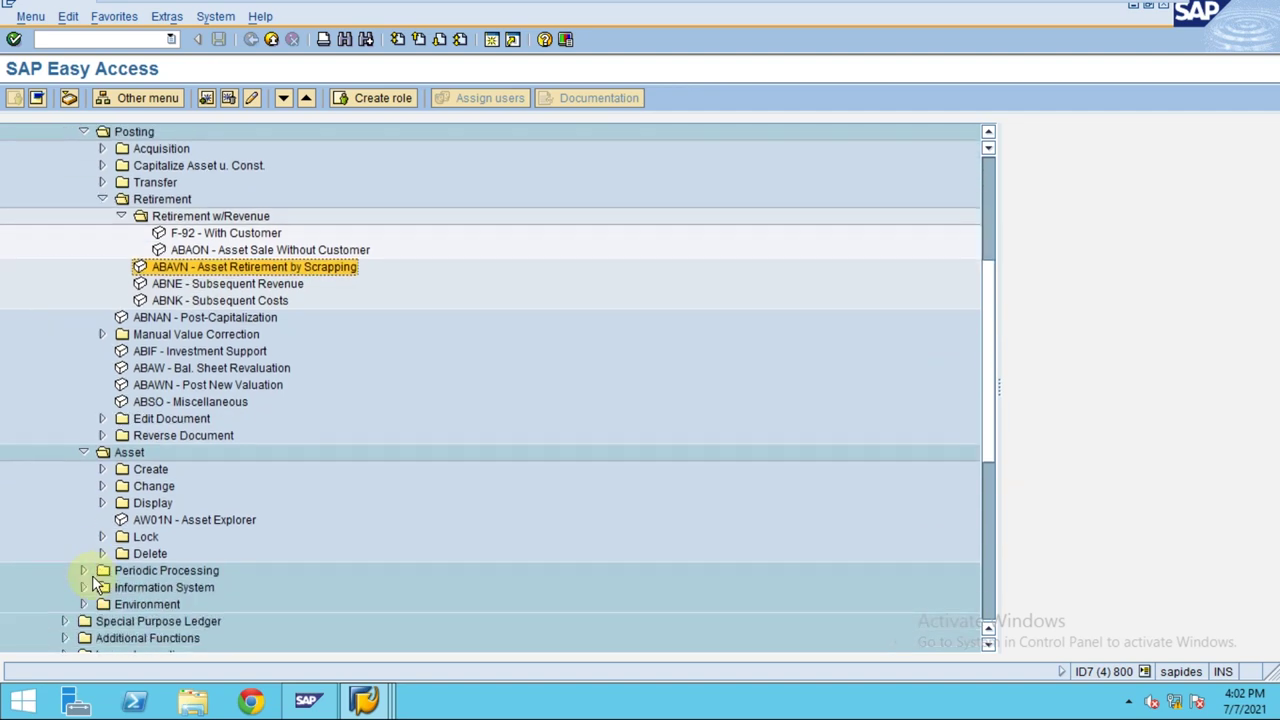
scroll(90, 587, "down", 1)
left_click(81, 585)
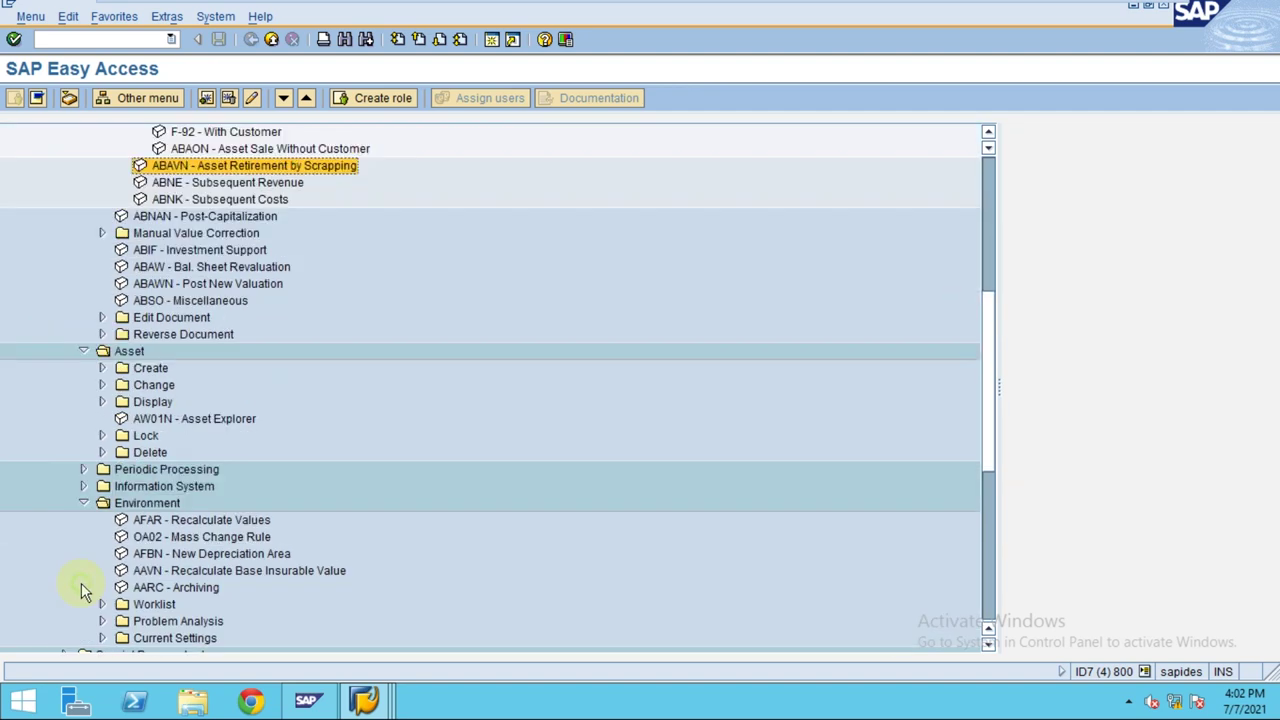
left_click(84, 486)
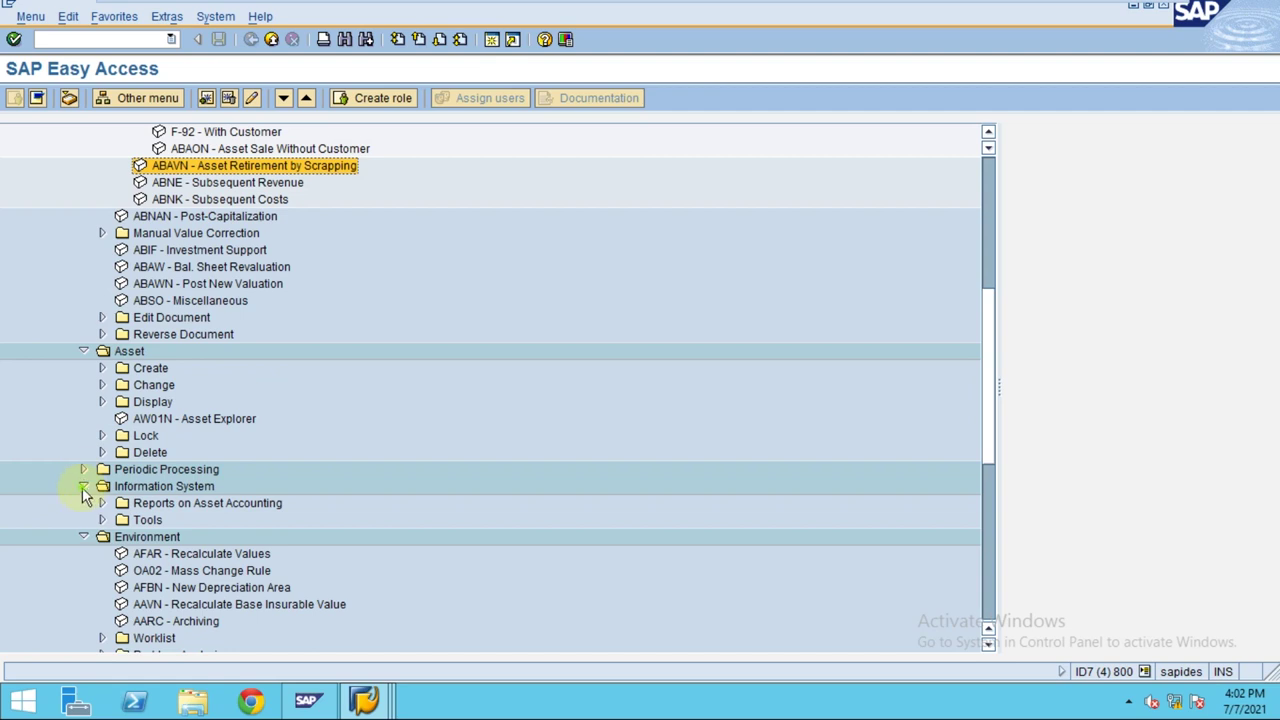
left_click(84, 486)
scroll(128, 455, "up", 3)
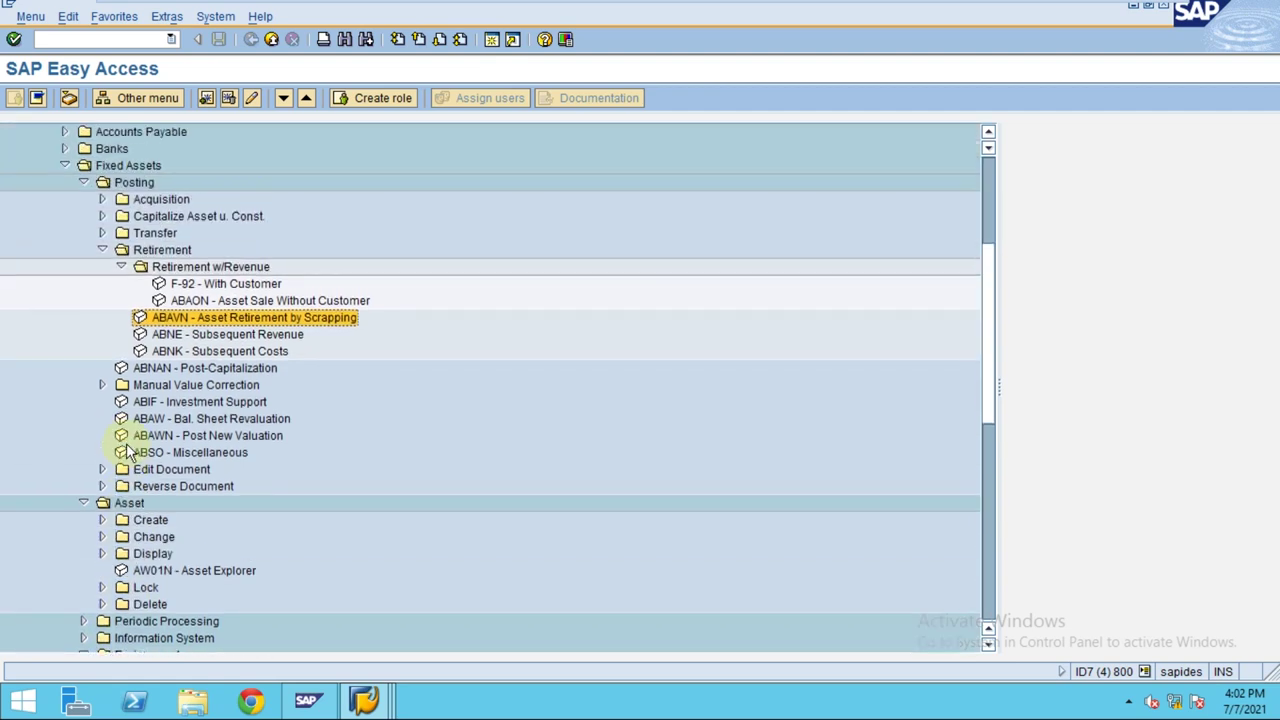
- Open transaction AB03 - Display from the Edit Document folder under Fixed Assets Posting
left_click(101, 199)
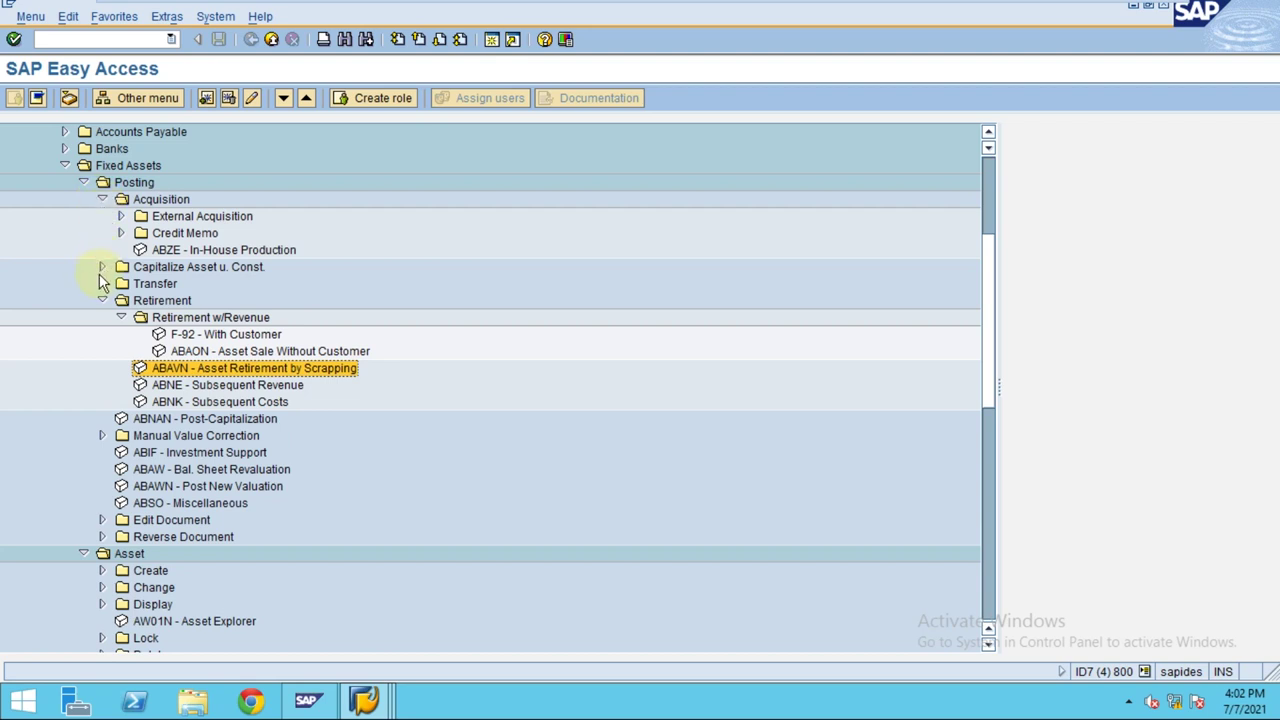
left_click(102, 437)
left_click(102, 437)
scroll(102, 445, "down", 1)
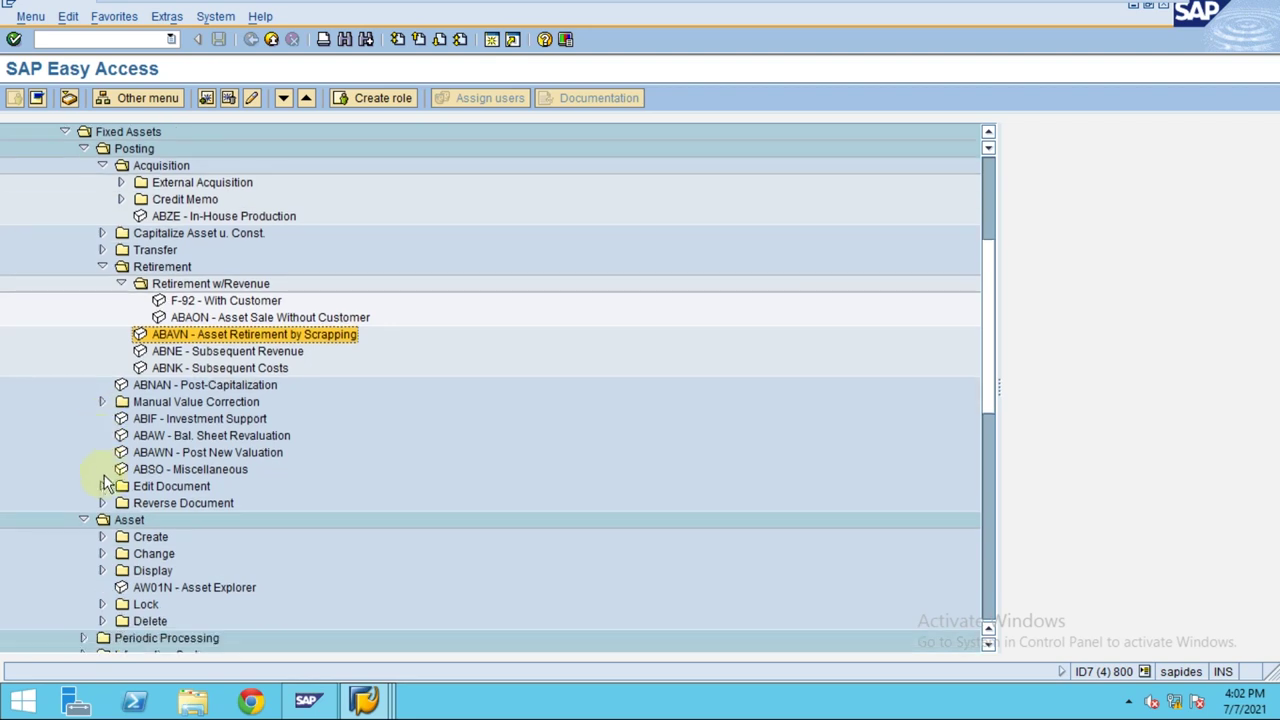
left_click(102, 486)
left_click(195, 504)
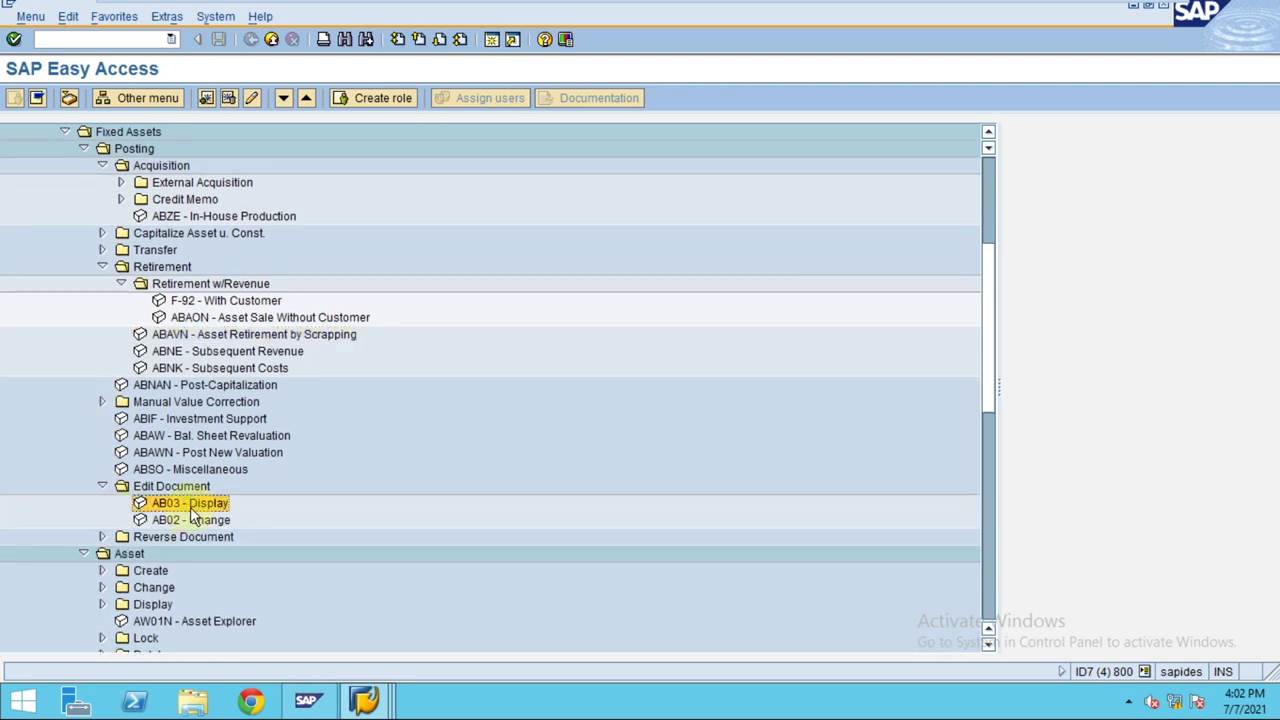
left_click(102, 267)
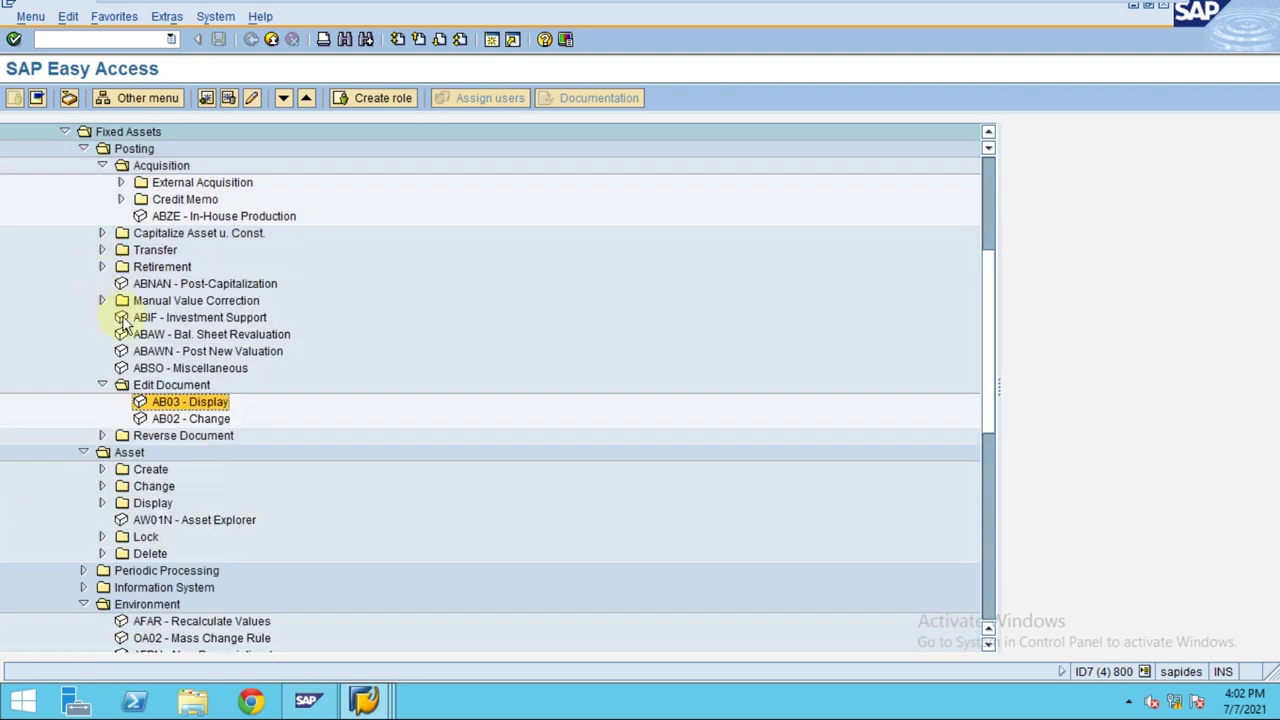
left_click(168, 420)
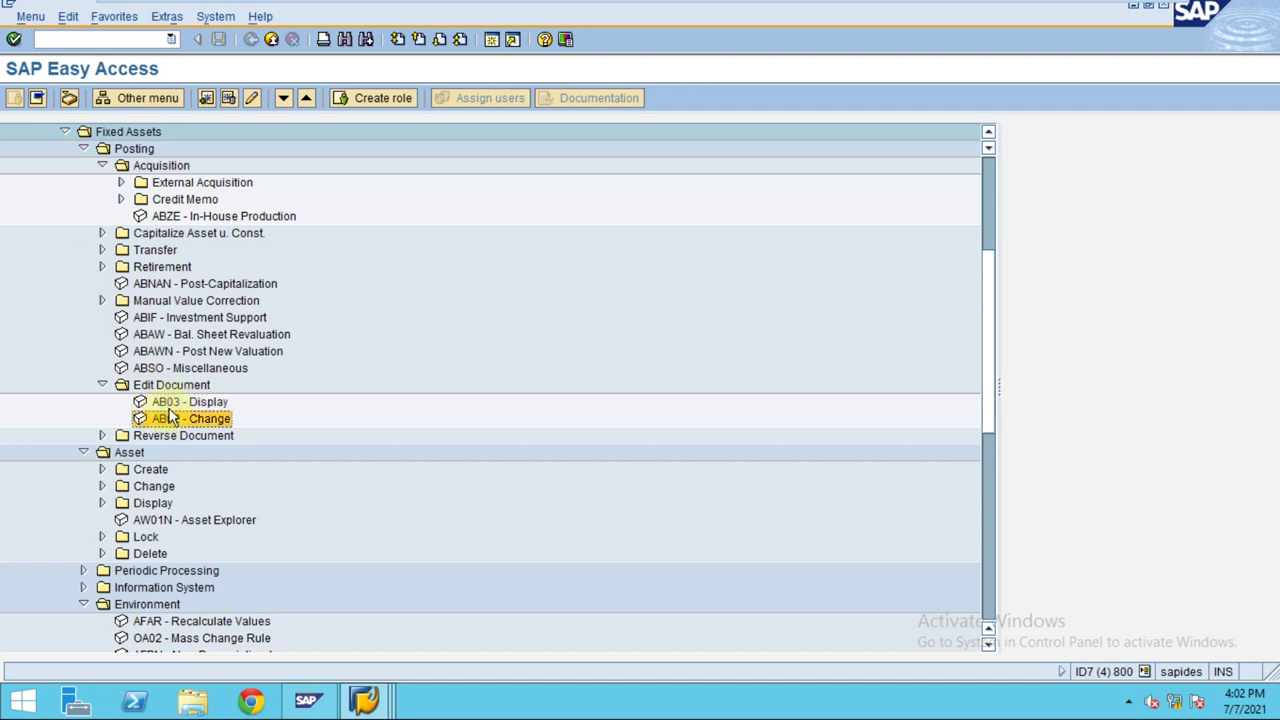
left_click(182, 404)
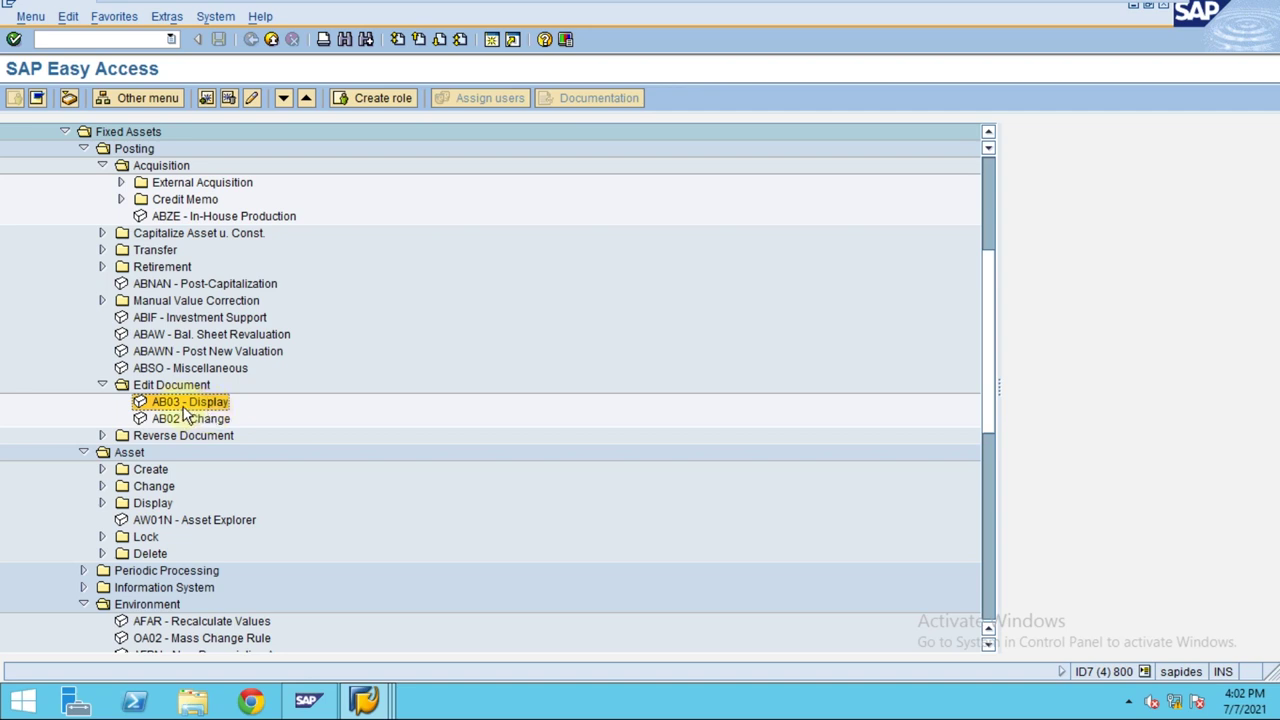
double_click(172, 405)
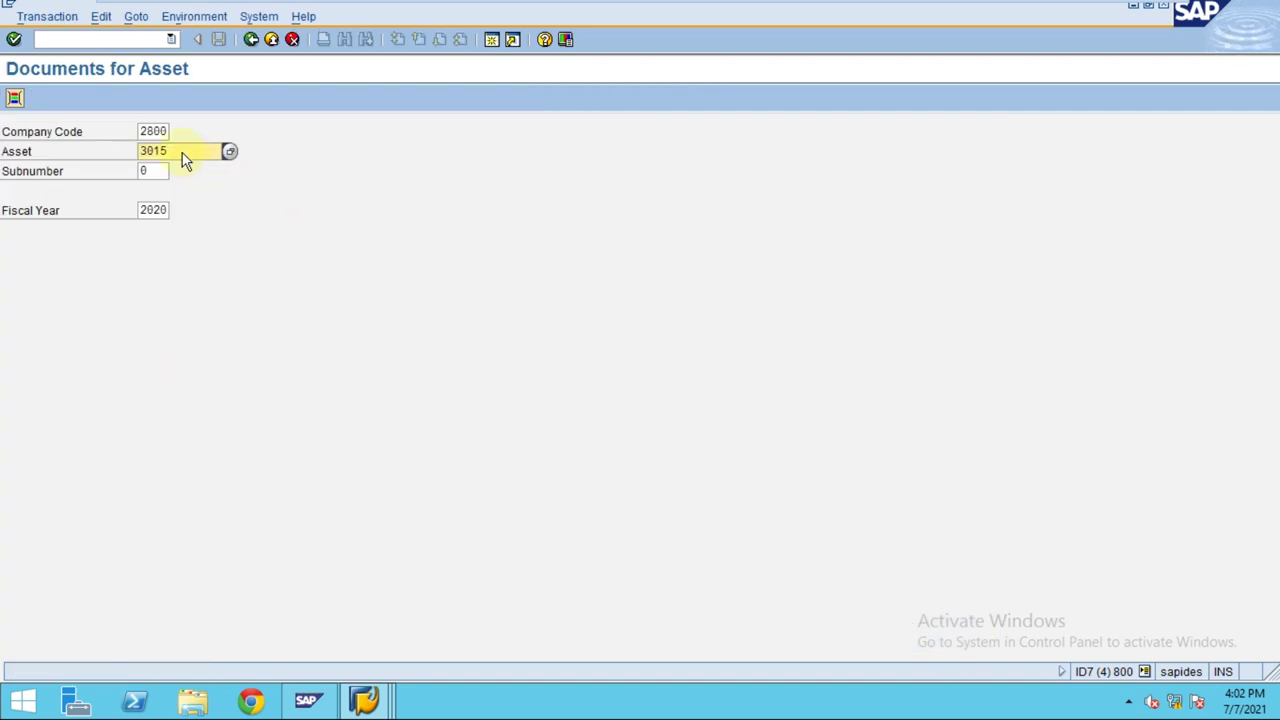
- List the 2020 documents of asset 3015, examine the accounting document of the 10.06.2020 scrapping, and return to the overview
key("Return")
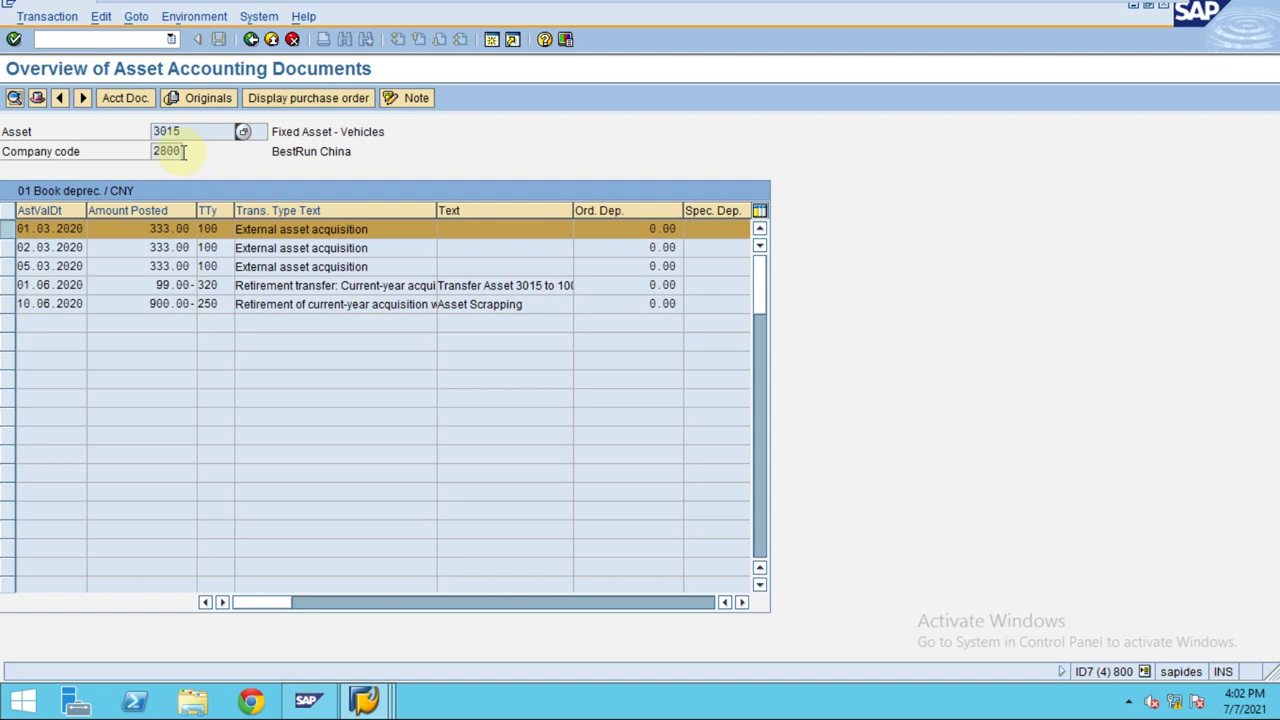
left_click(9, 304)
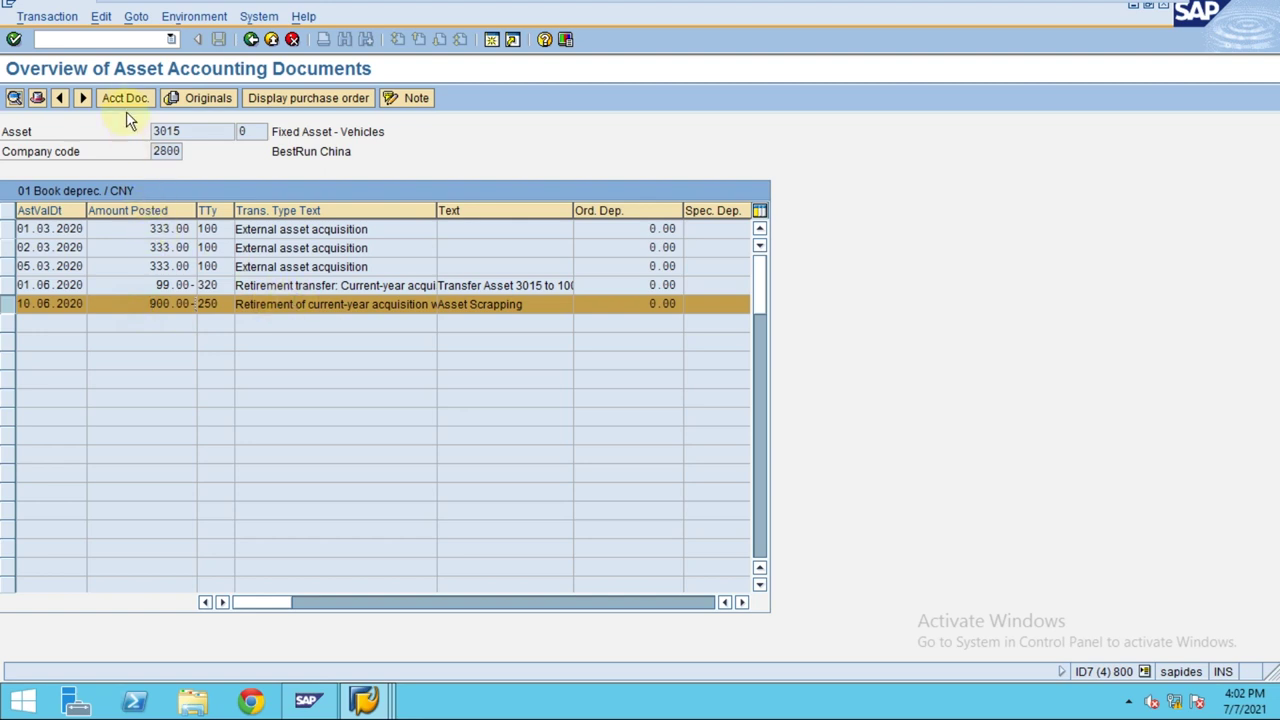
left_click(122, 101)
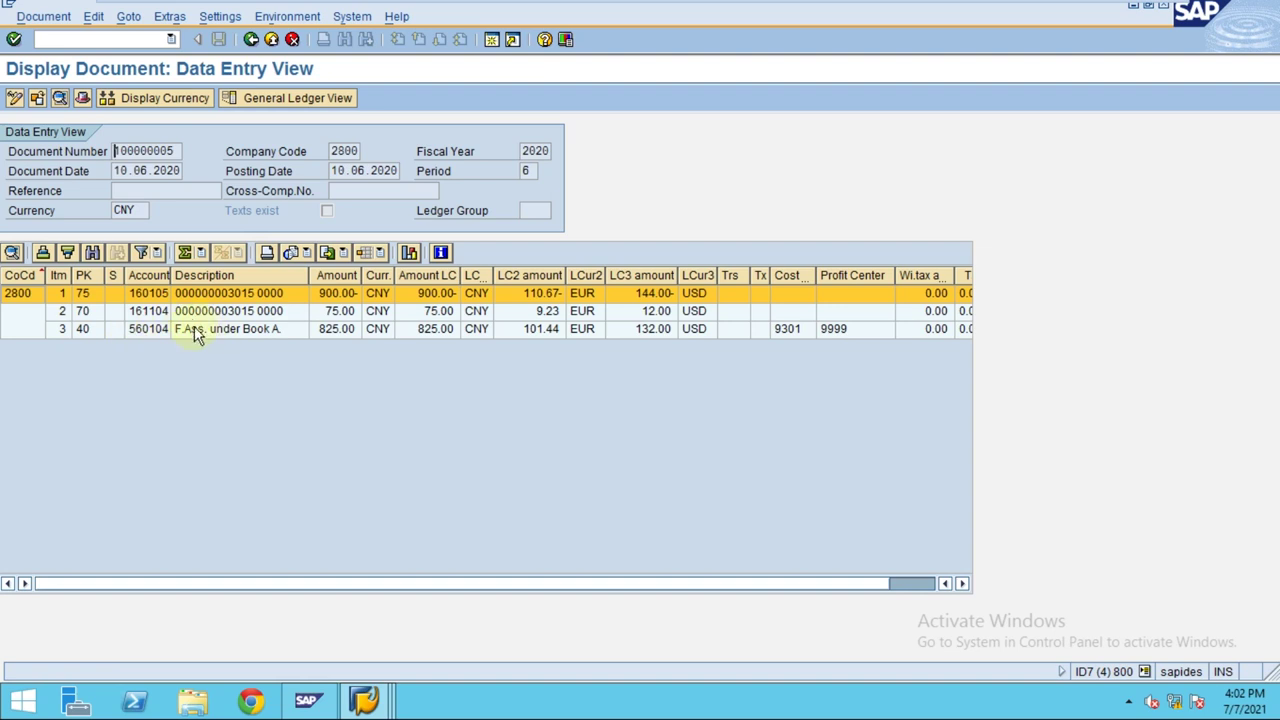
left_click(250, 39)
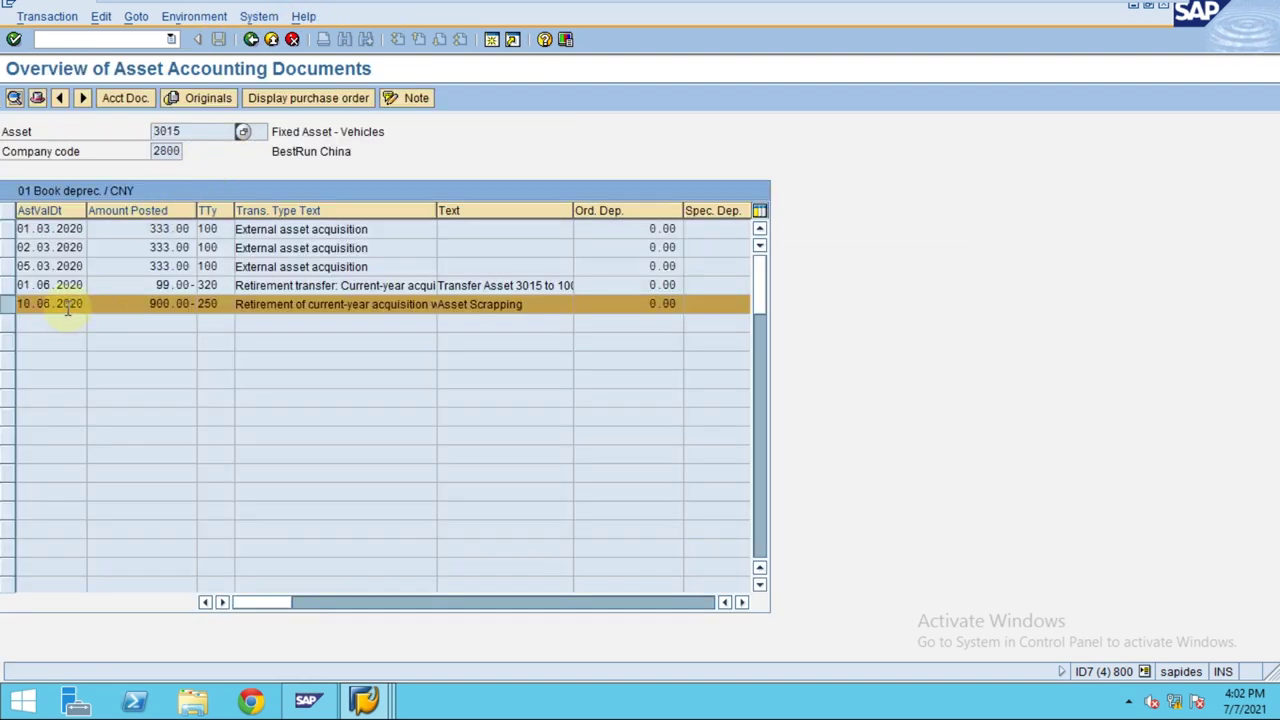
- Examine the remaining value columns of the 10.06.2020 Asset Scrapping row in the documents overview
left_click(128, 303)
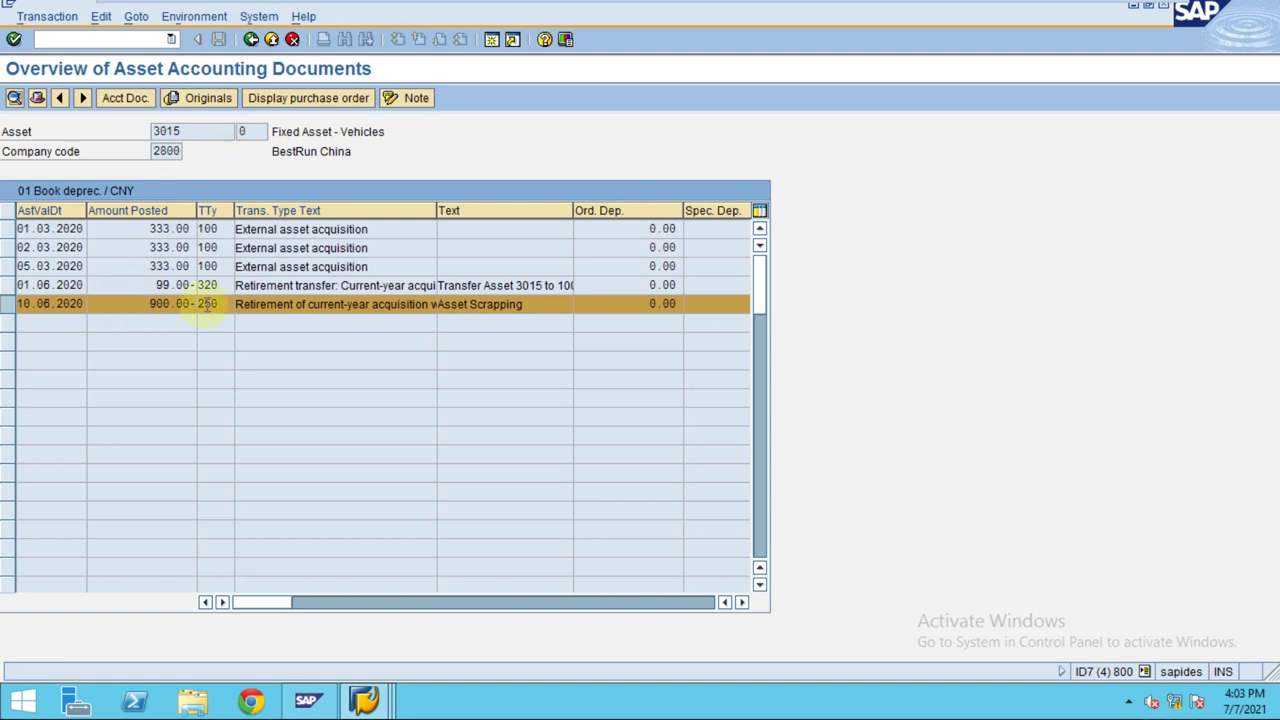
left_click(741, 603)
left_click(741, 603)
left_click(741, 603)
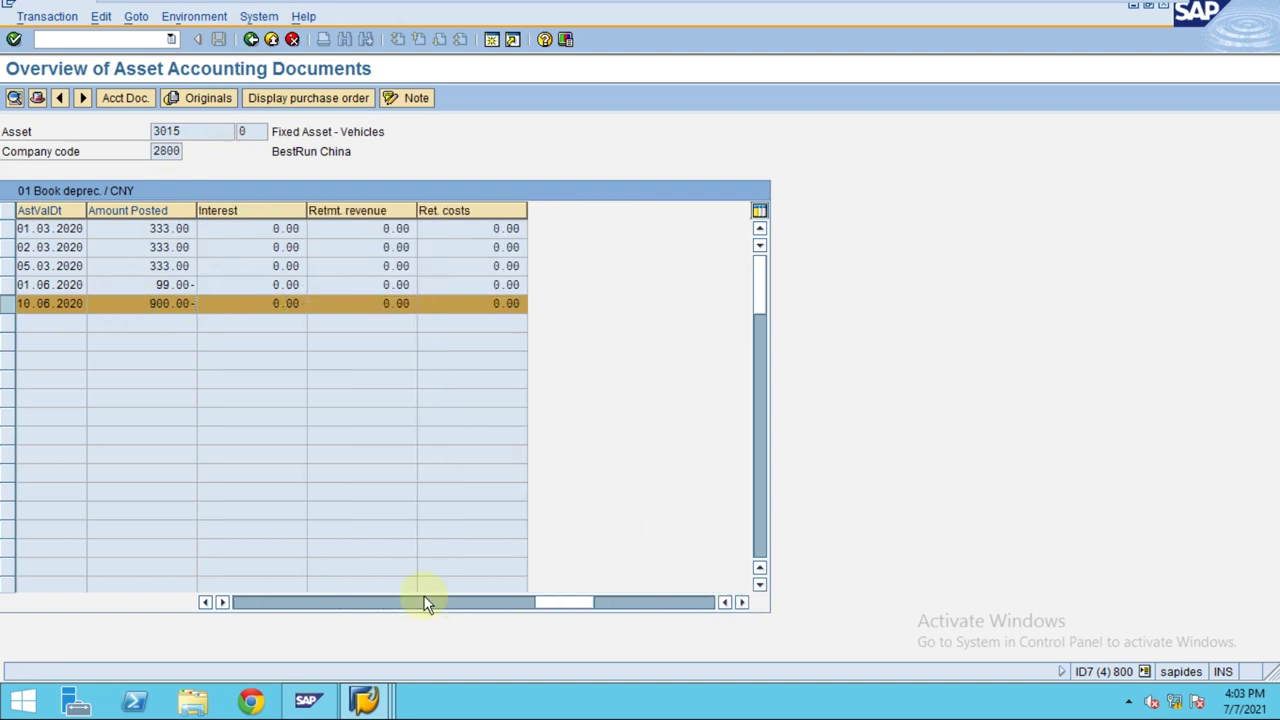
left_click(306, 601)
left_click(278, 601)
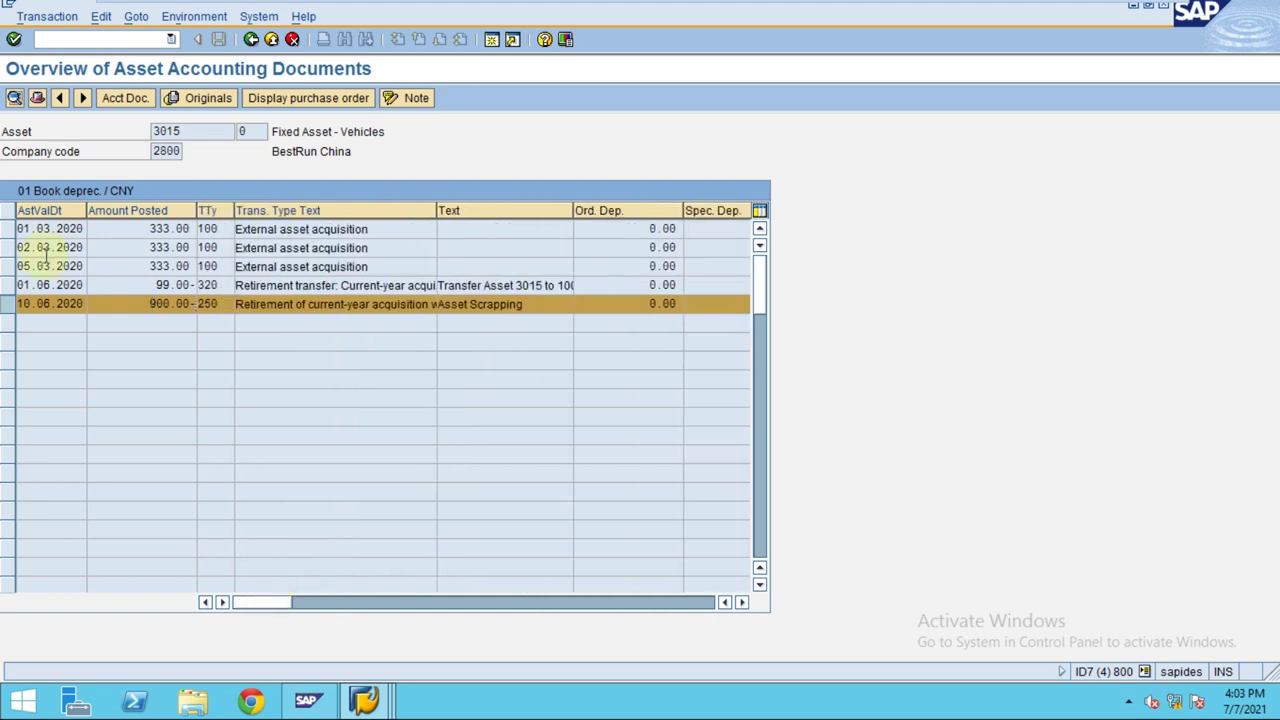
- Display the asset document details of the 10.06.2020 scrapping, compare its values across depreciation areas, and return to the asset selection
double_click(36, 302)
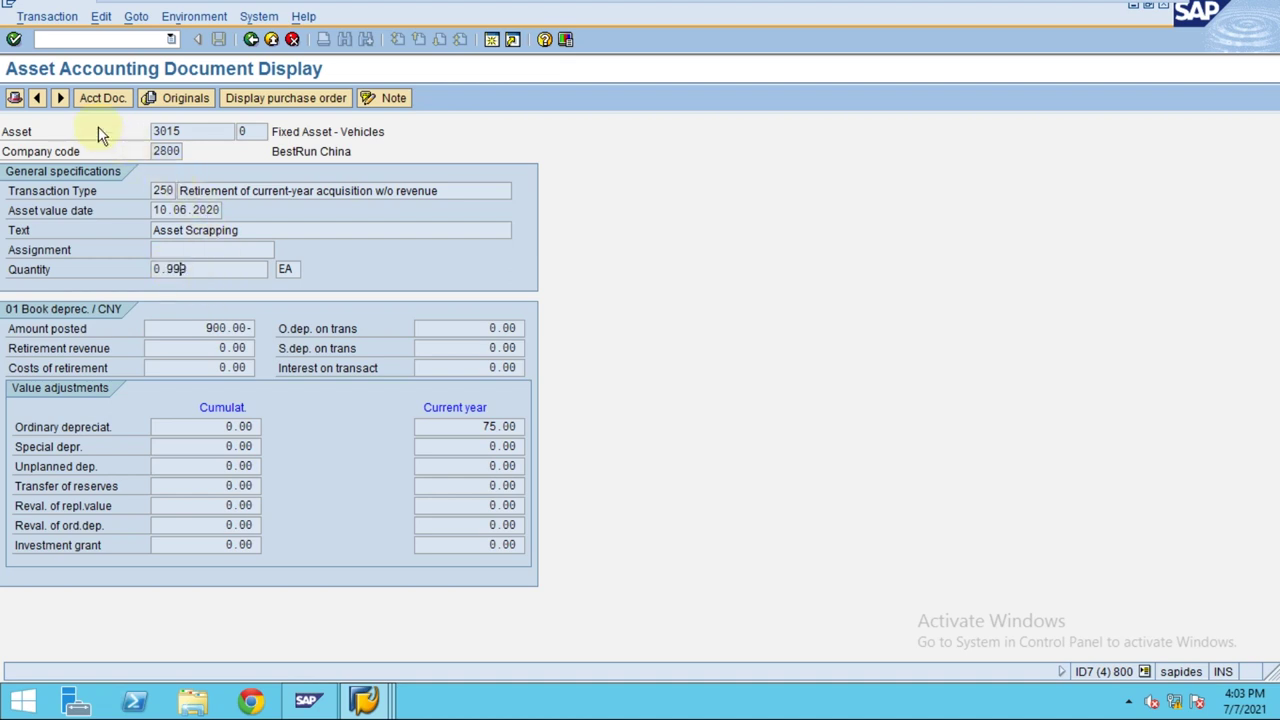
left_click(61, 100)
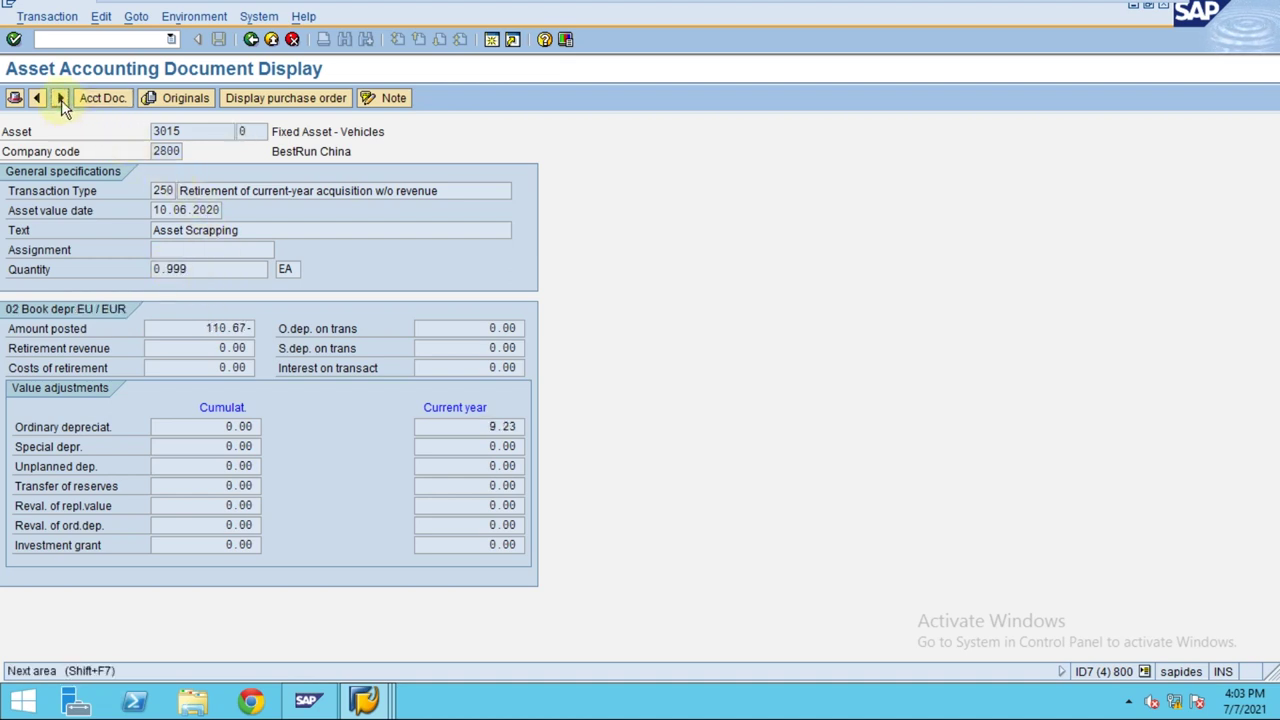
left_click(61, 100)
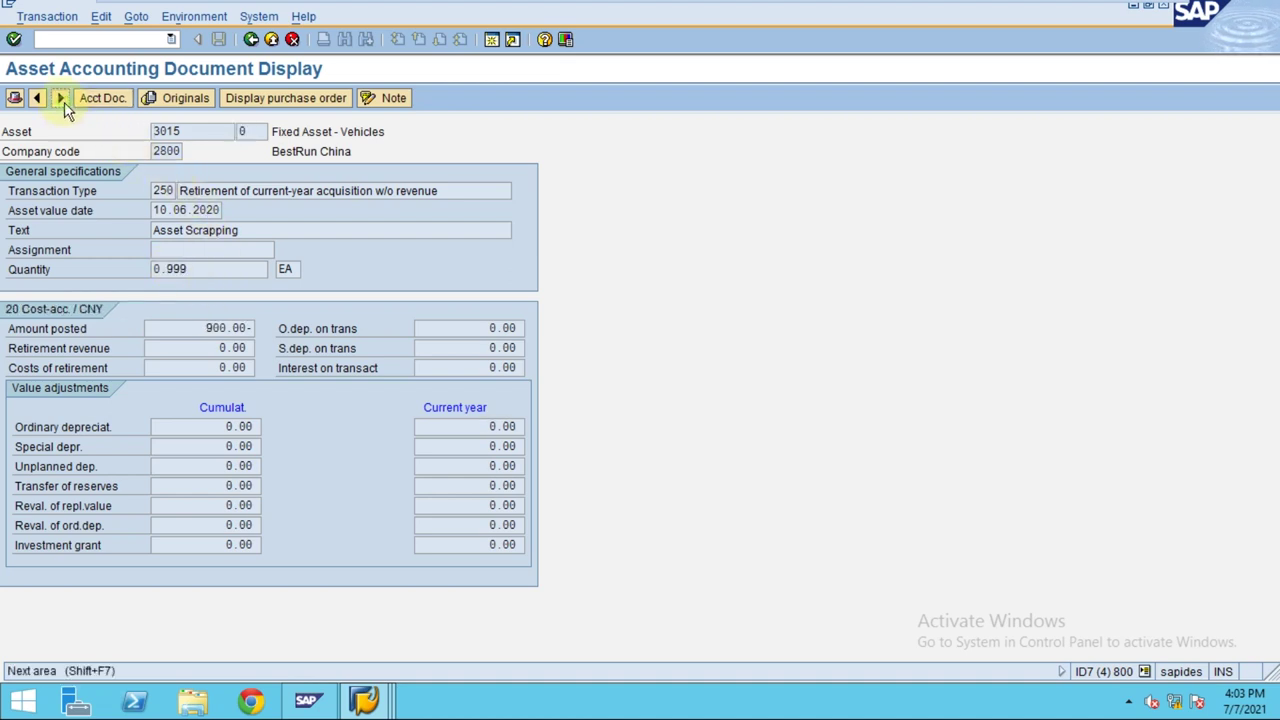
left_click(63, 101)
left_click(38, 100)
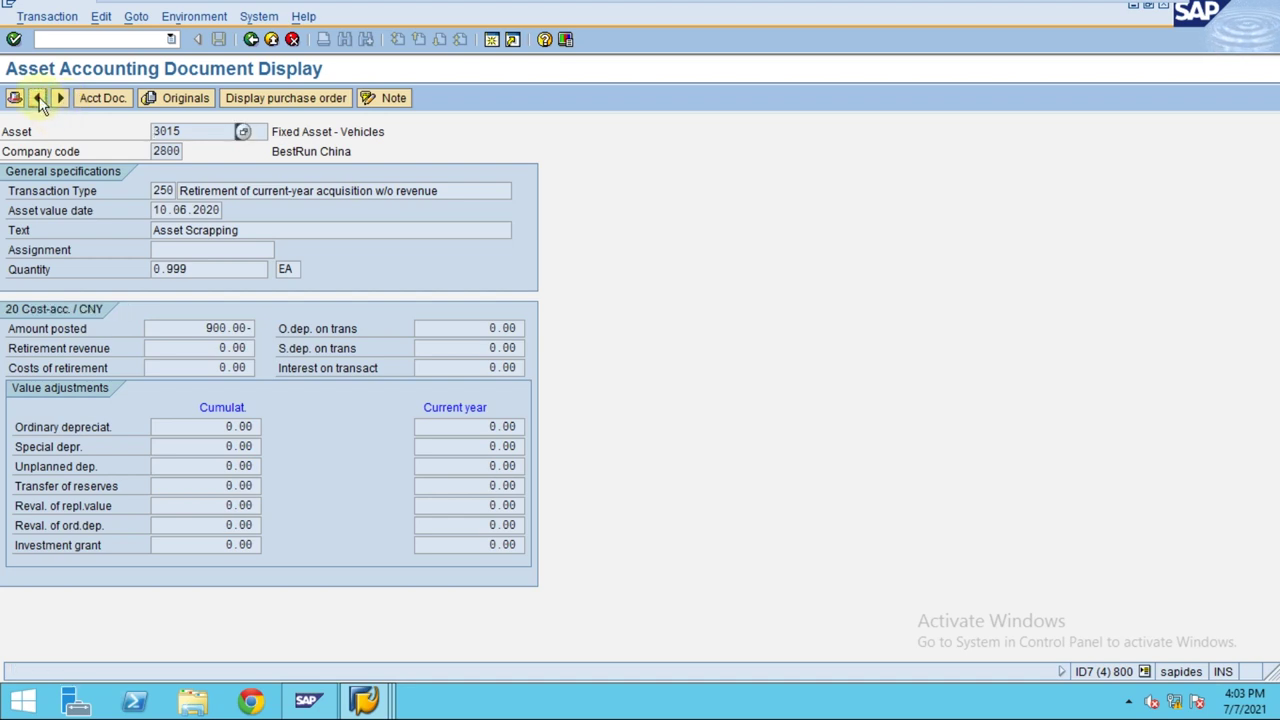
left_click(38, 100)
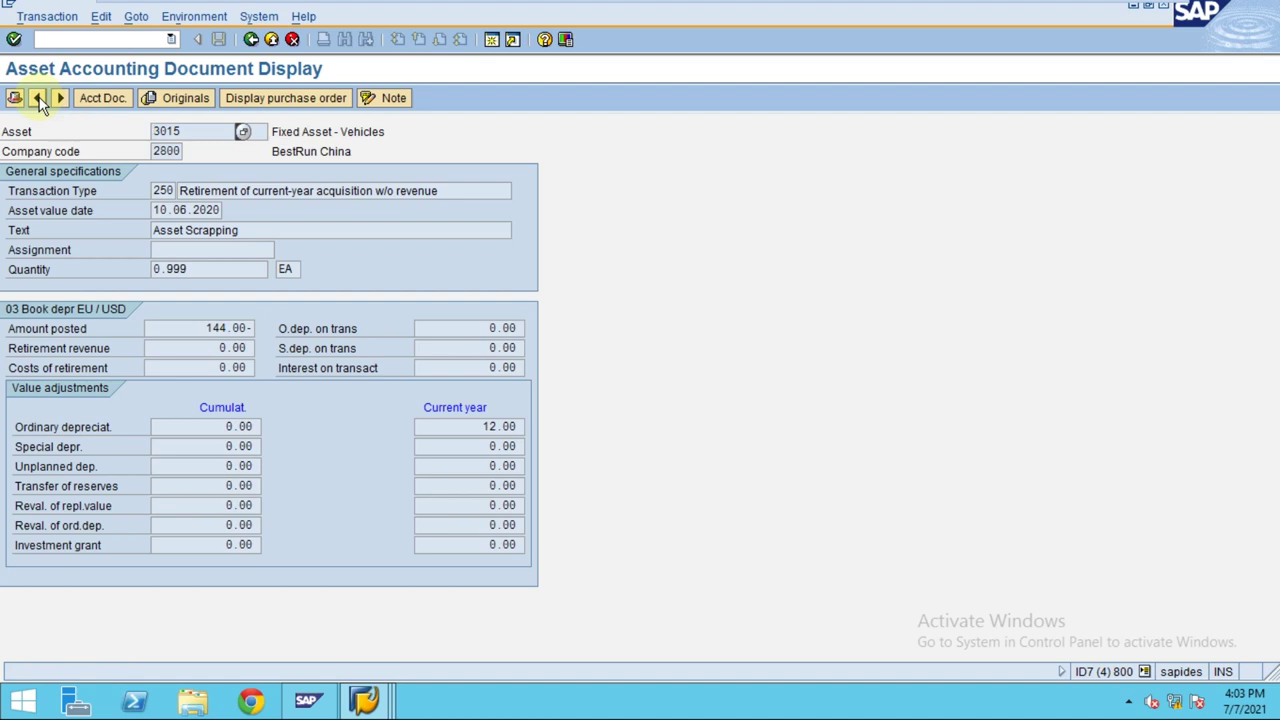
left_click(252, 38)
left_click(252, 38)
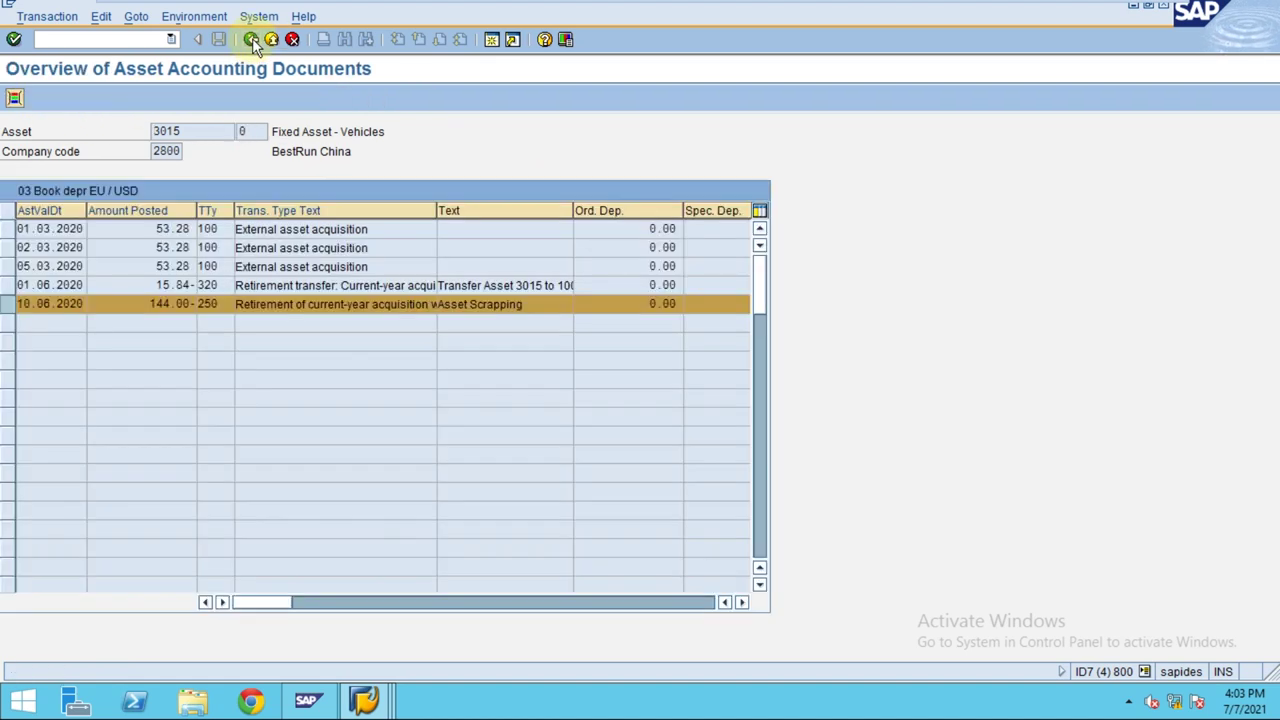
- Switch to the Asset Explorer session, refresh asset 3015, and check its planned values and transactions for book depreciation in 2020
left_click(364, 700)
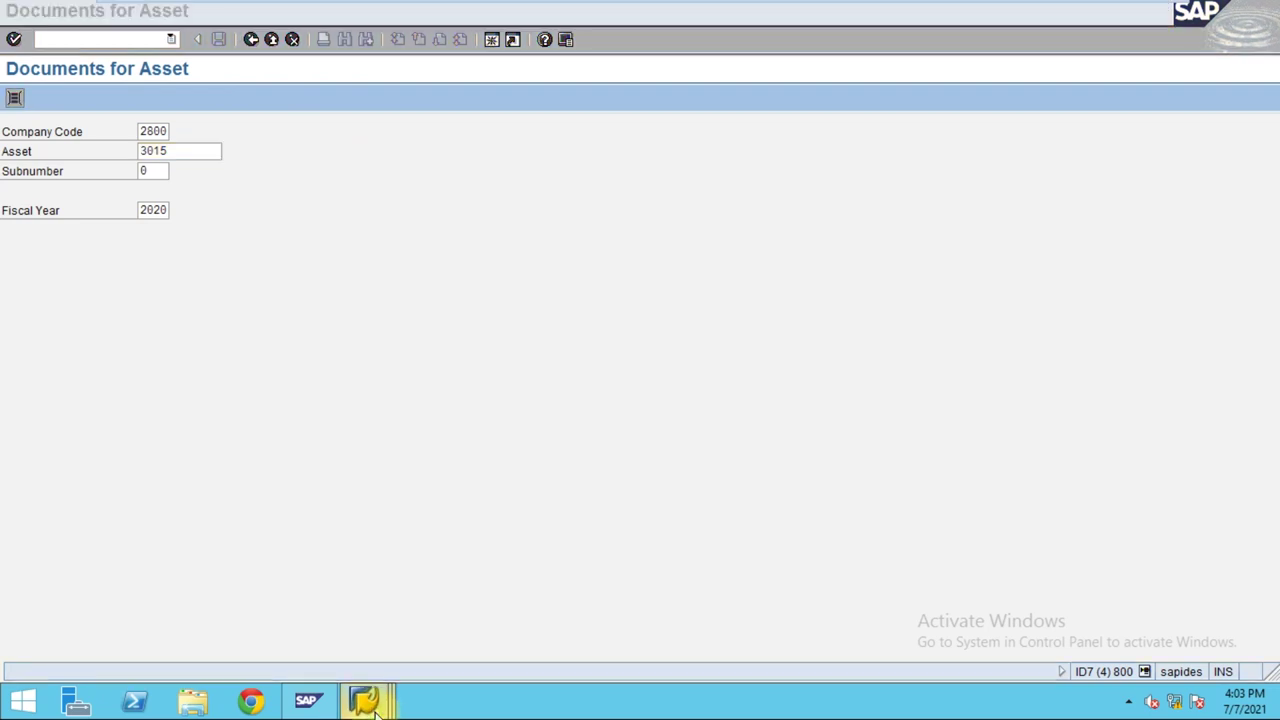
left_click(585, 614)
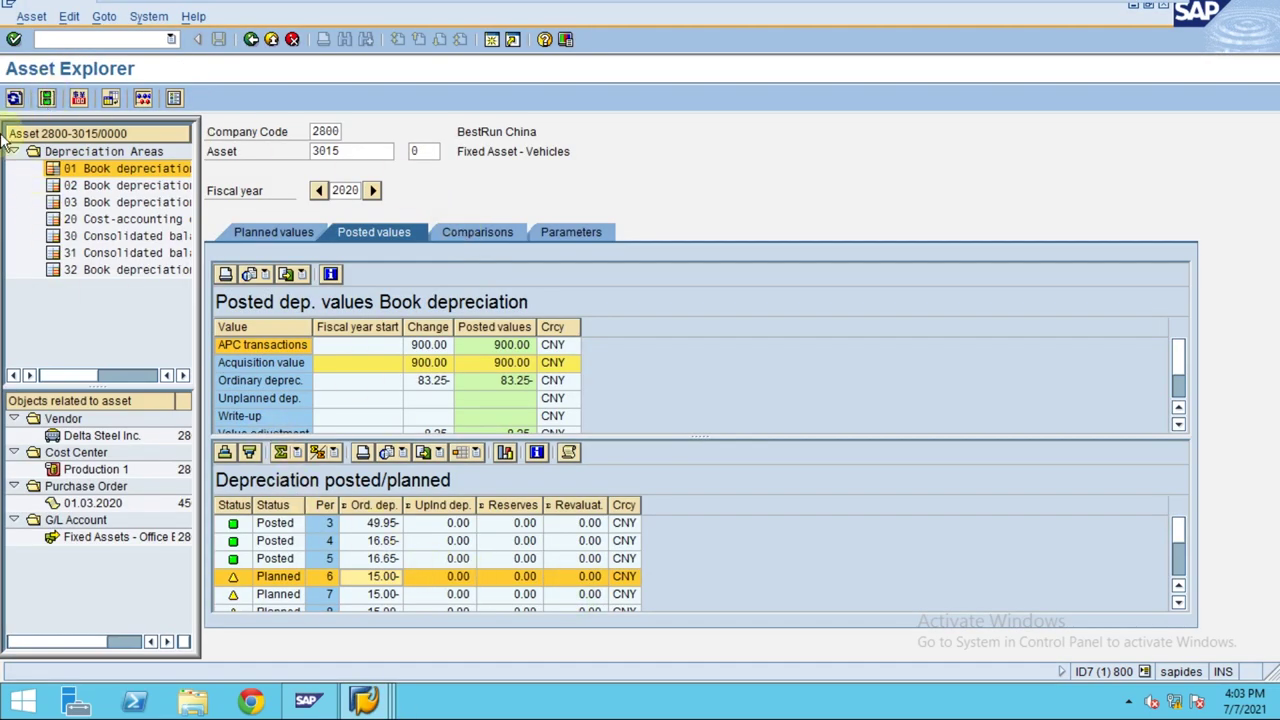
left_click(14, 98)
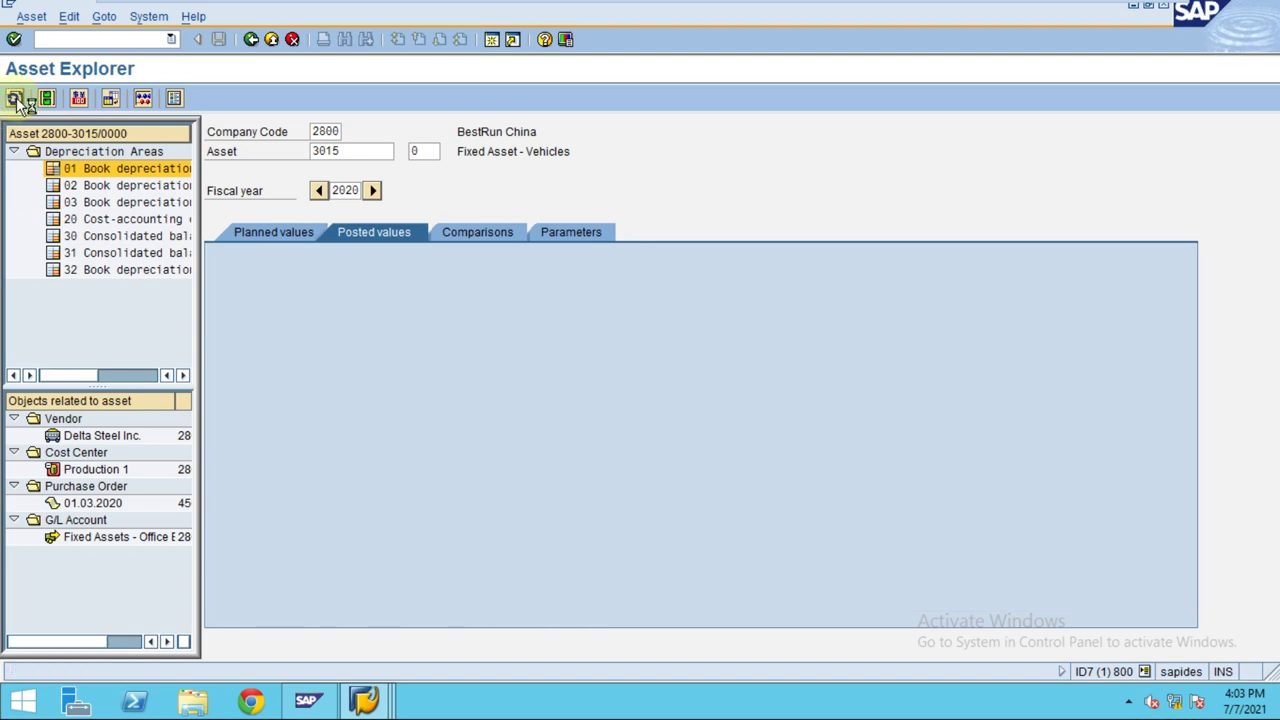
left_click(308, 236)
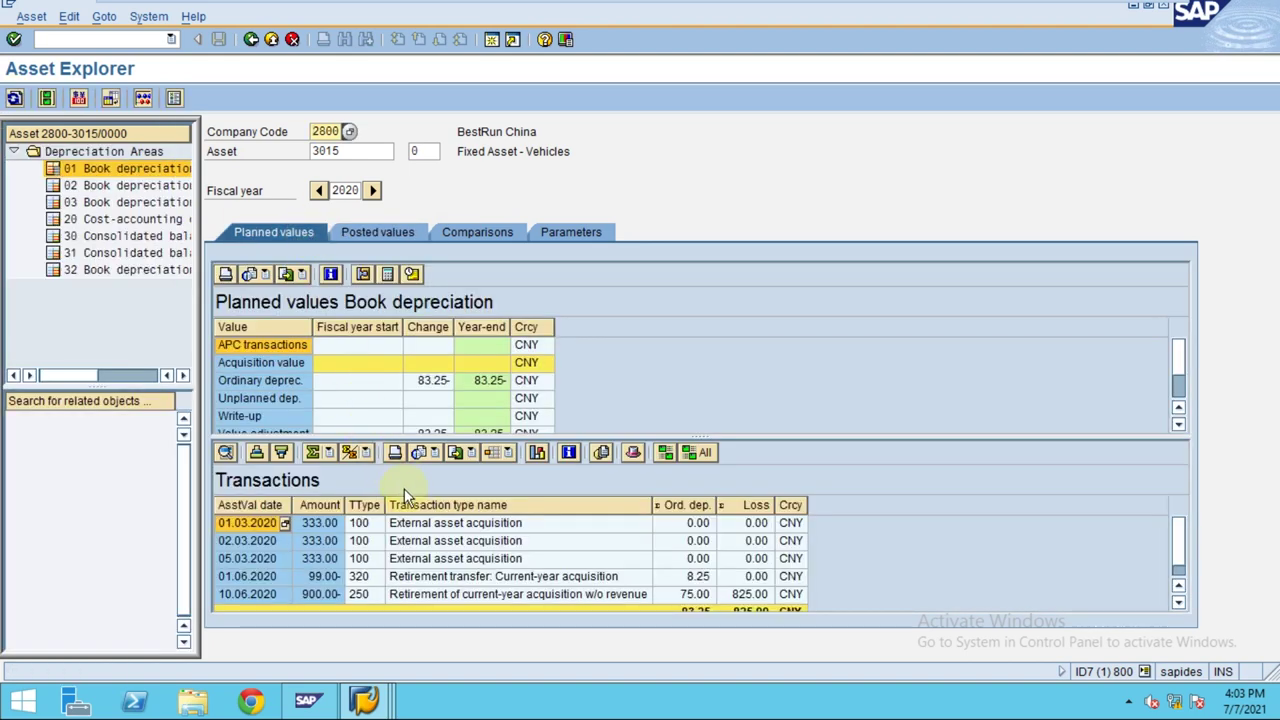
- Review the posted and planned depreciation by period for book depreciation in 2020, and return to the planned values
left_click(361, 231)
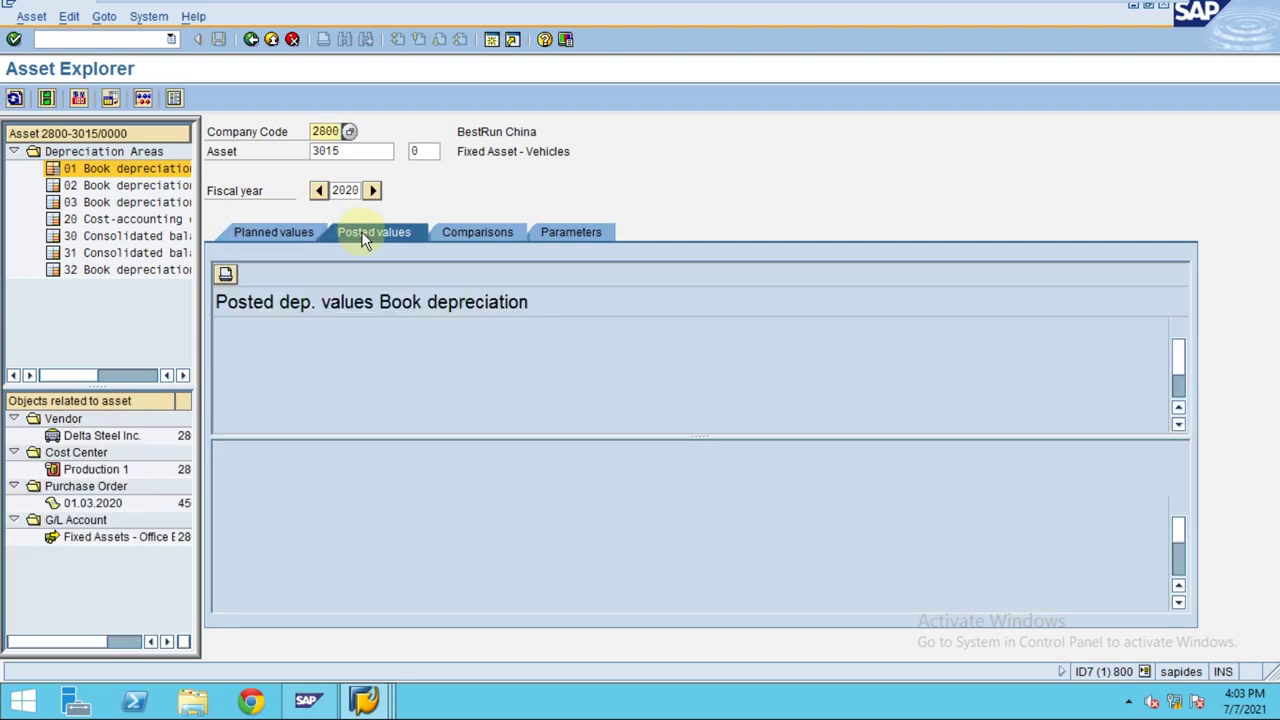
left_click(380, 597)
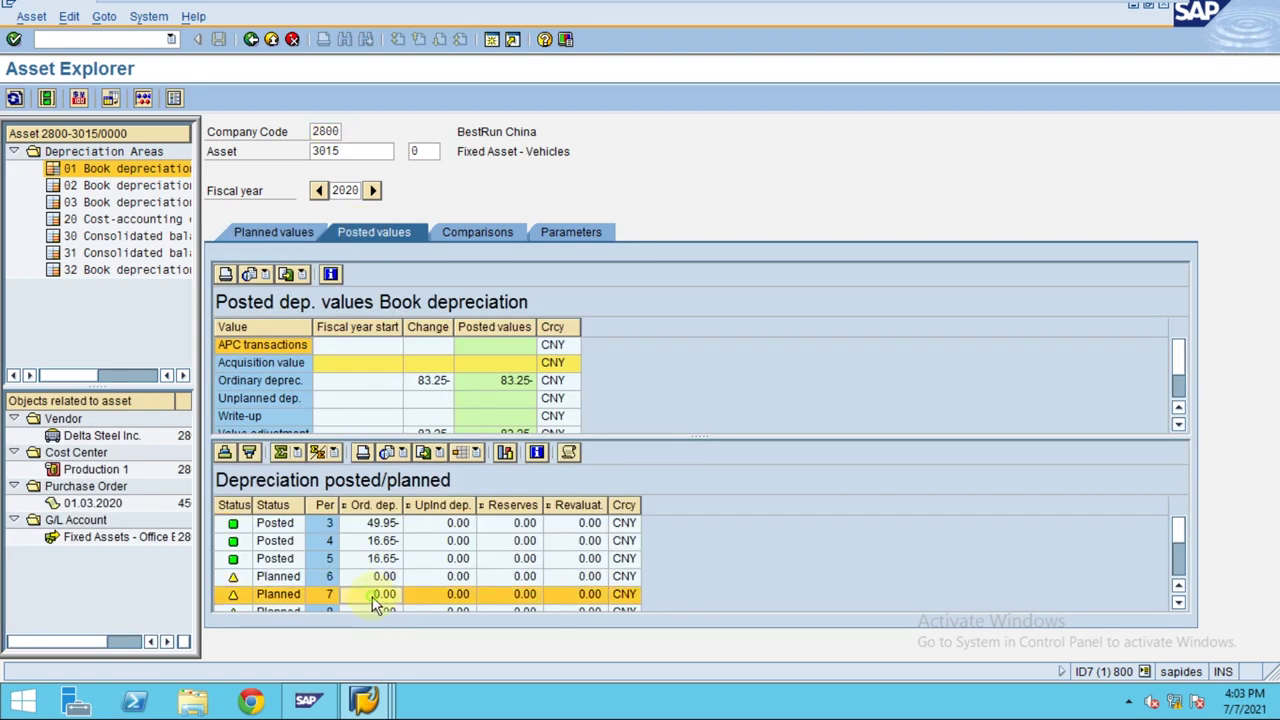
scroll(413, 605, "down", 2)
scroll(413, 605, "up", 2)
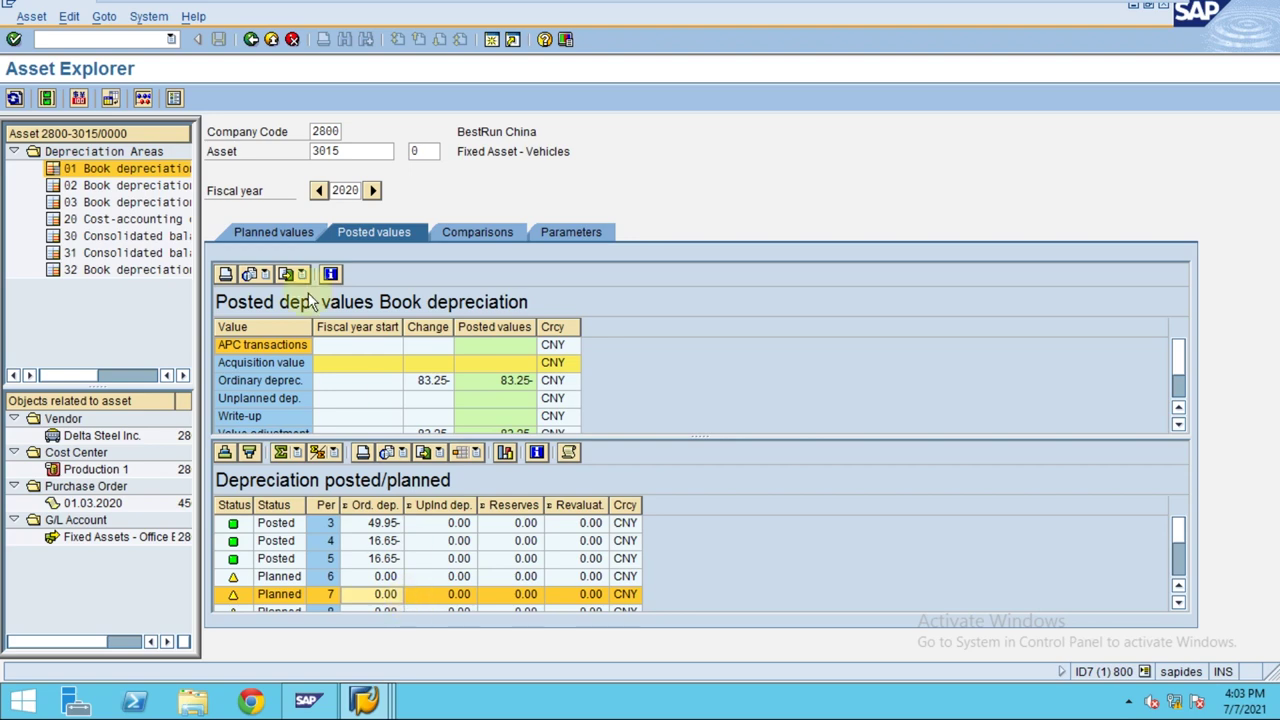
left_click(280, 236)
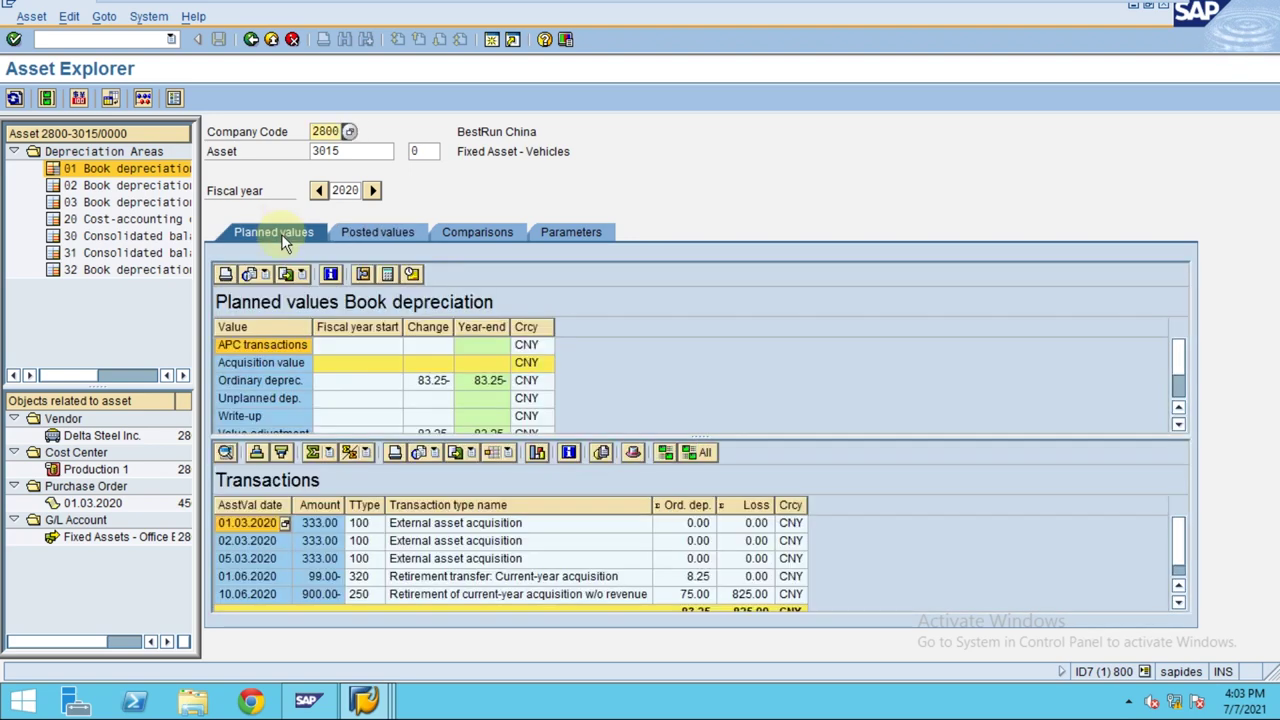
- Check the 10.06.2020 retirement transaction and enlarge the transactions list to view the ordinary depreciation and loss totals
left_click(700, 594)
scroll(704, 590, "down", 1)
scroll(704, 580, "up", 1)
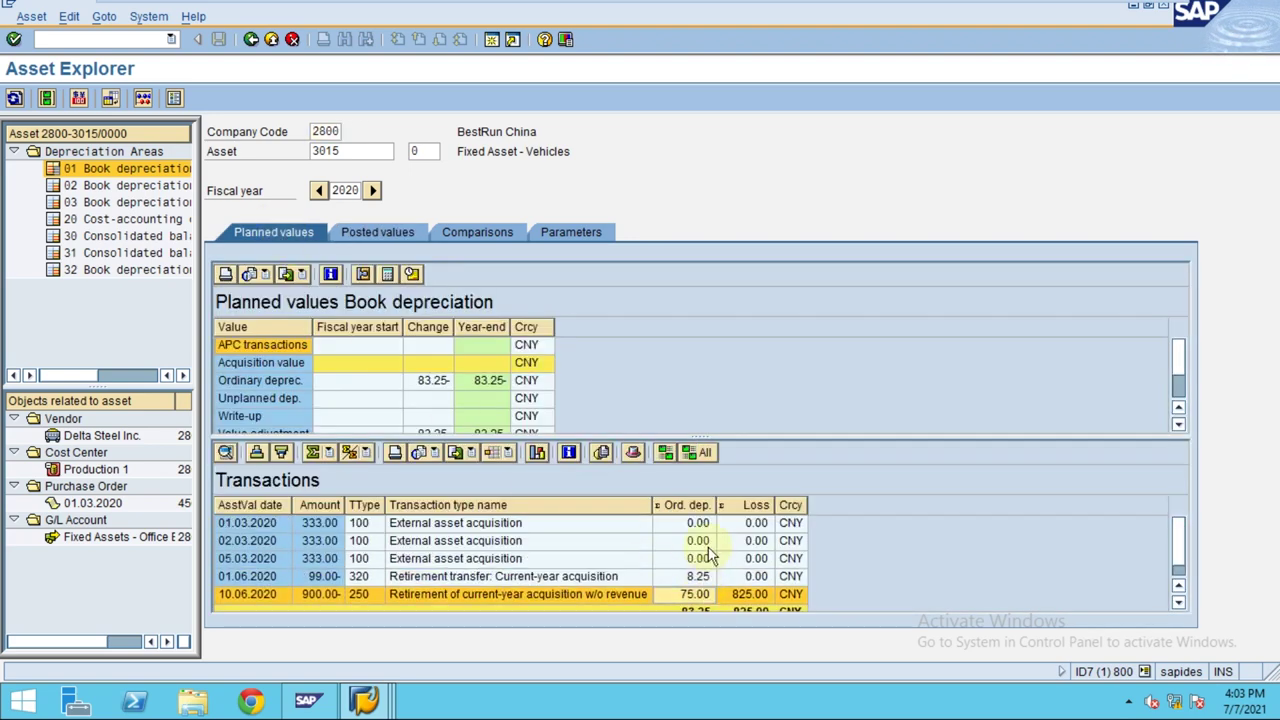
left_click_drag(701, 425, 701, 414)
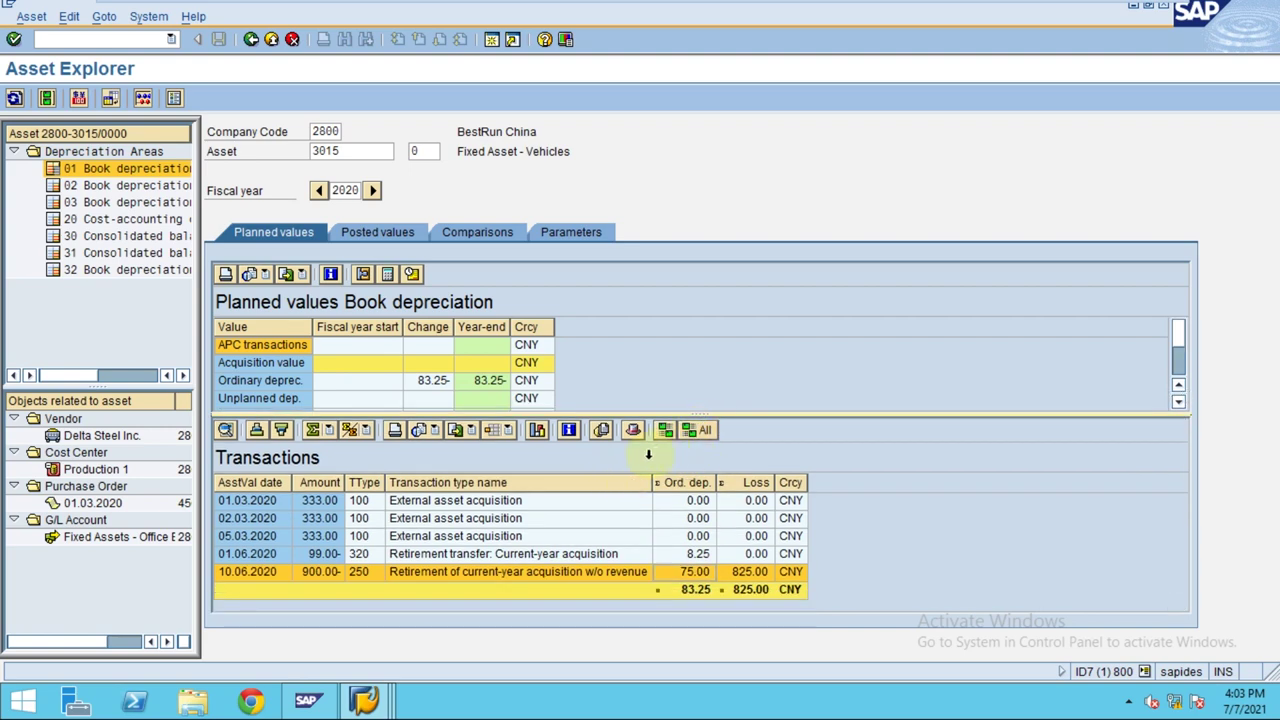
- Add the Document Number and Line item columns to the layout of the transactions list
left_click(508, 431)
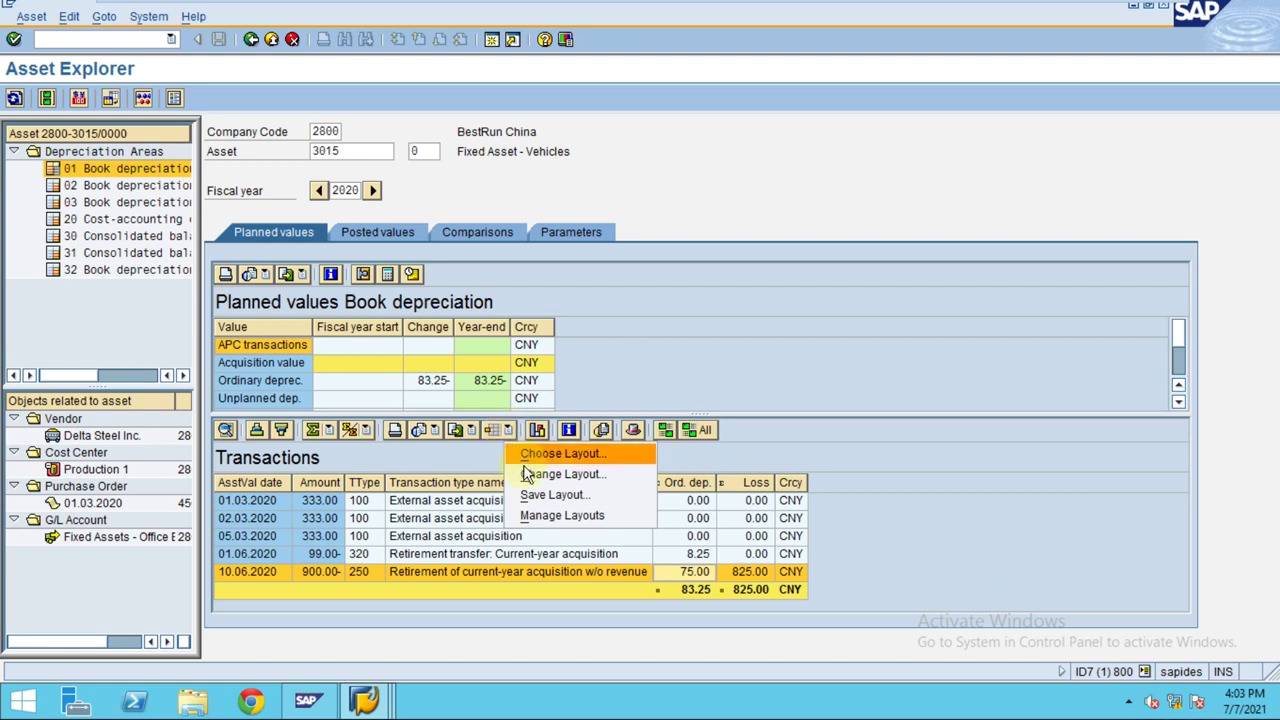
left_click(523, 466)
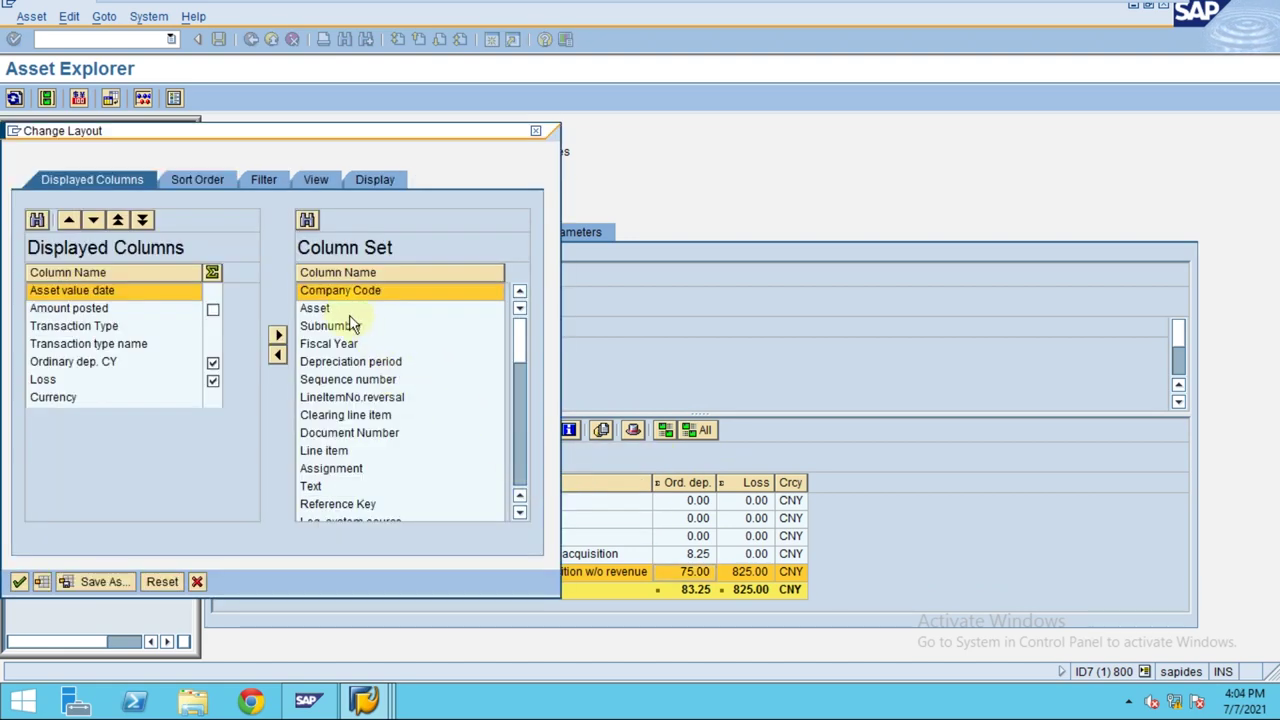
left_click(349, 316)
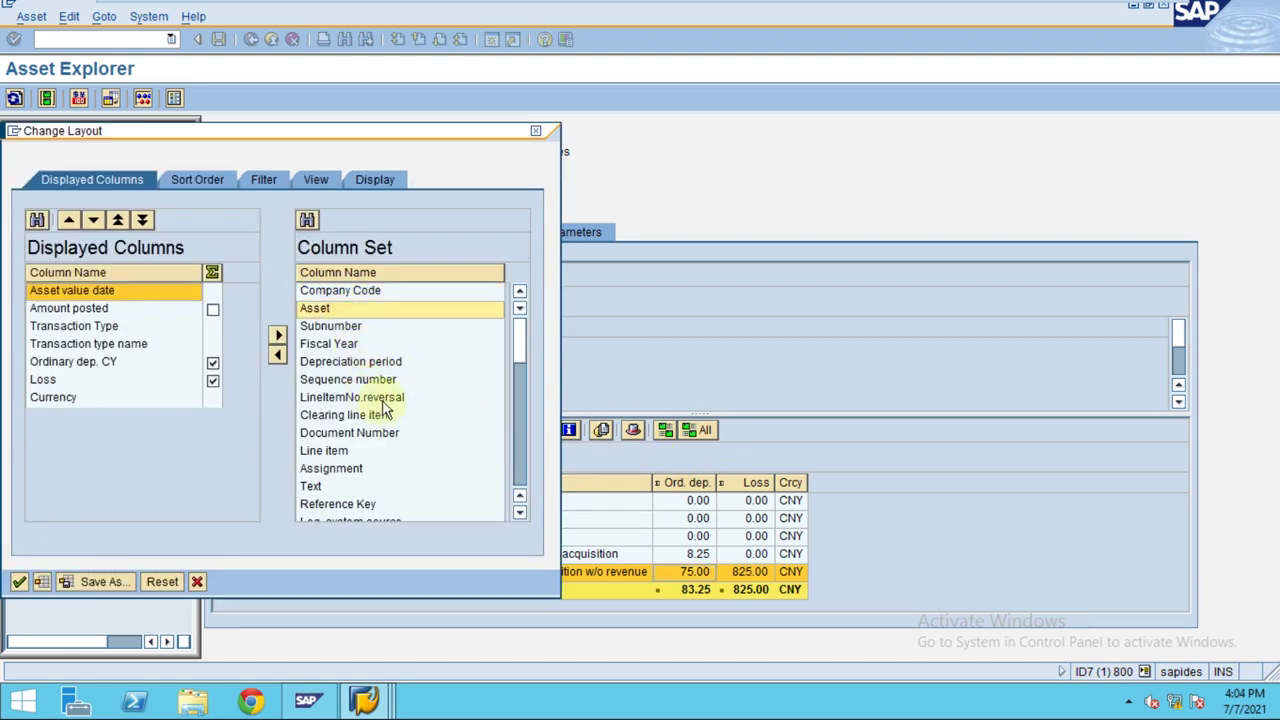
left_click(382, 399)
left_click(385, 431)
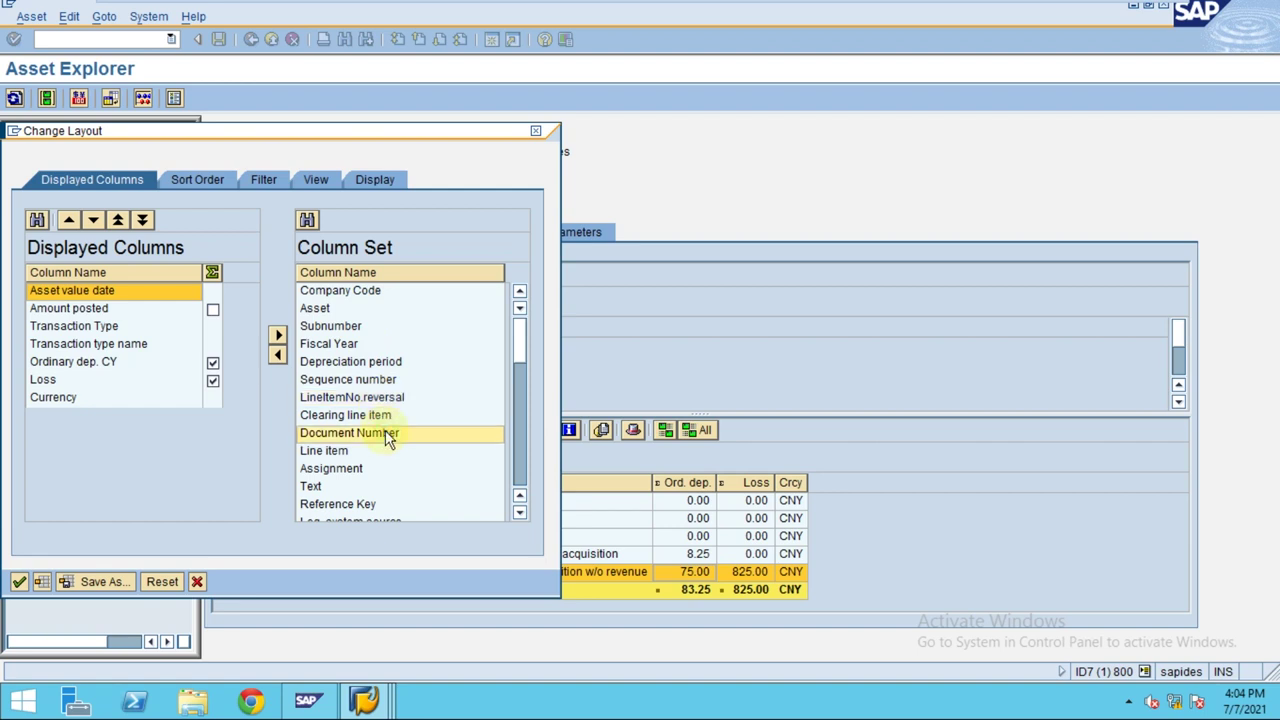
double_click(386, 433)
double_click(385, 431)
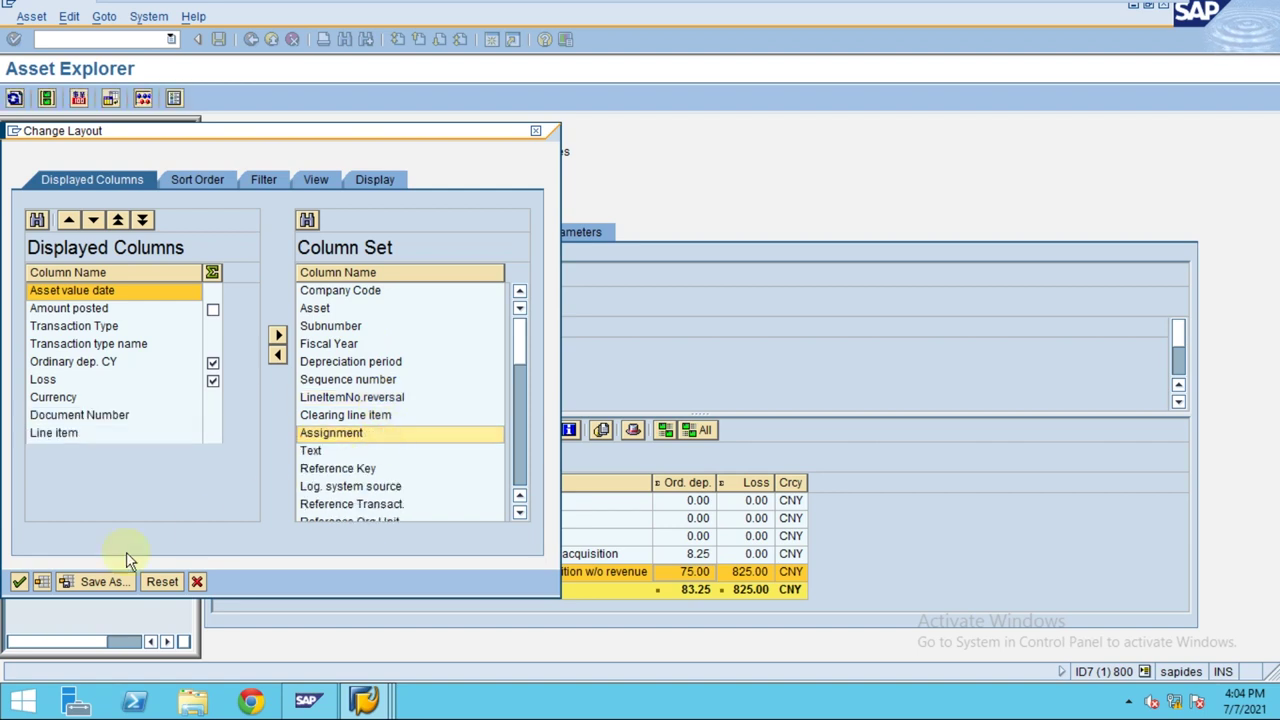
left_click(18, 581)
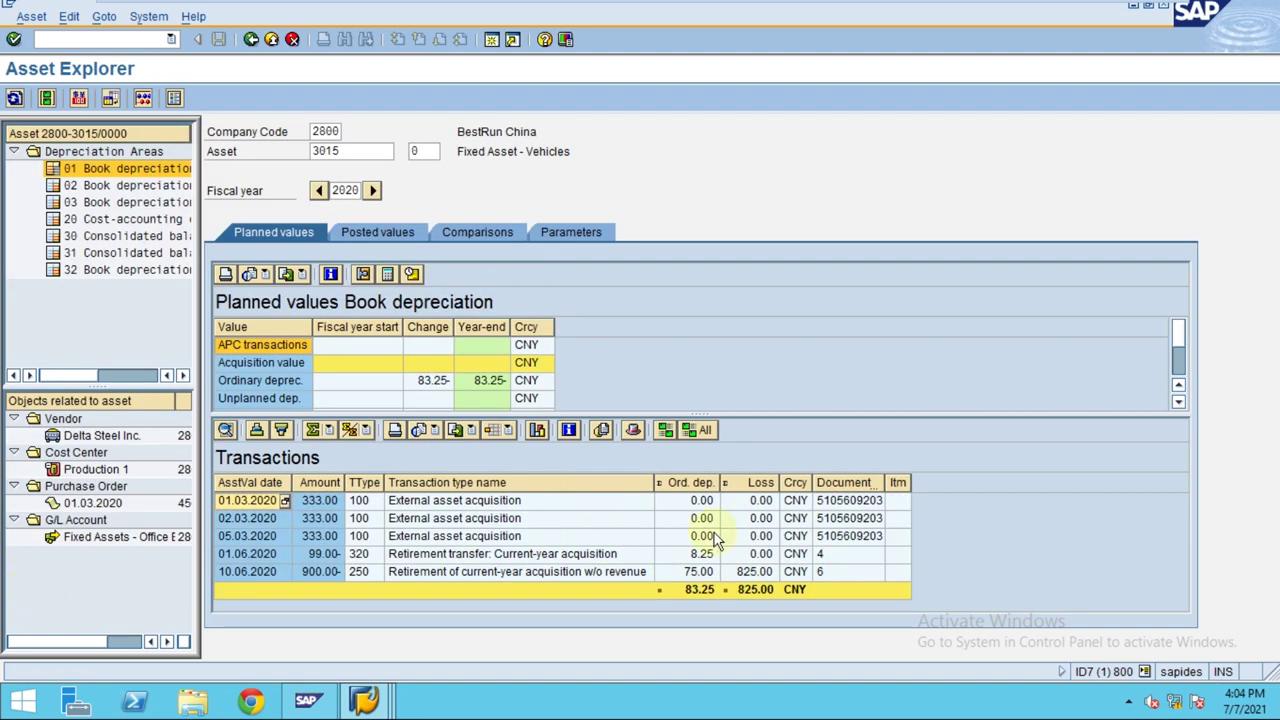
- Widen the document number column and compare the document numbers of the acquisitions and the 01.06.2020 and 10.06.2020 retirements
left_click(828, 556)
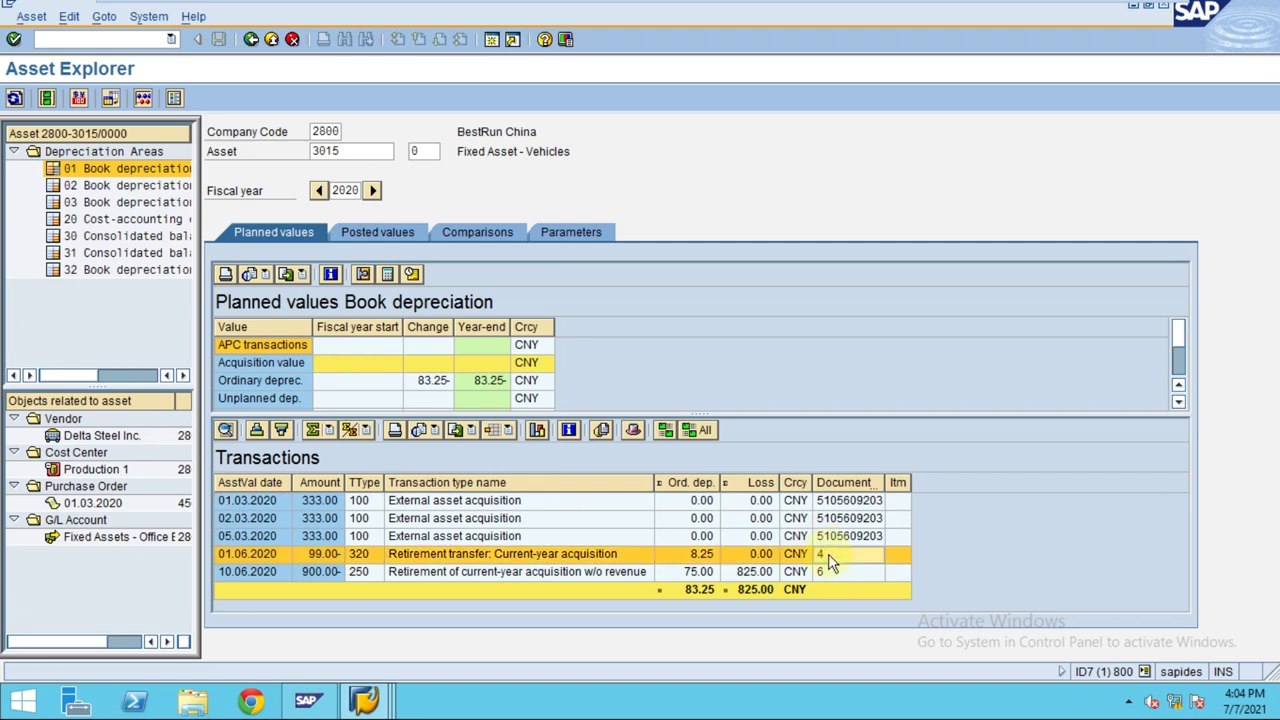
left_click(327, 578)
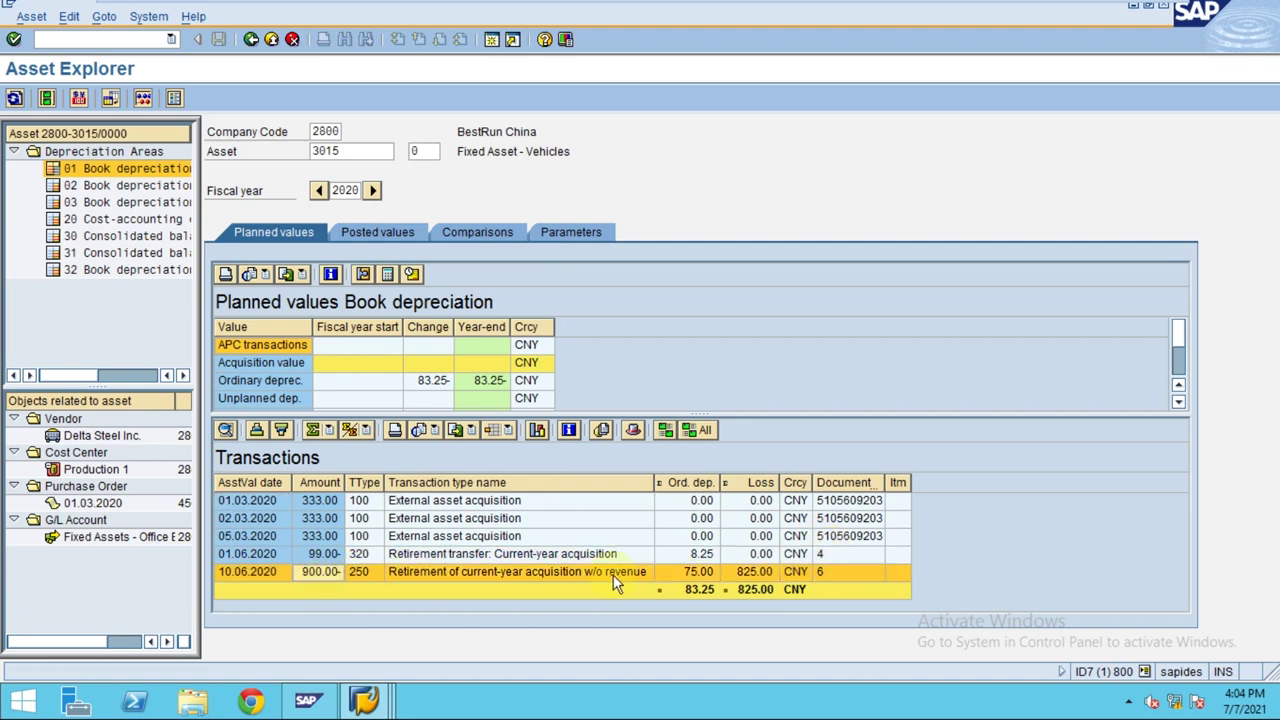
left_click(866, 500)
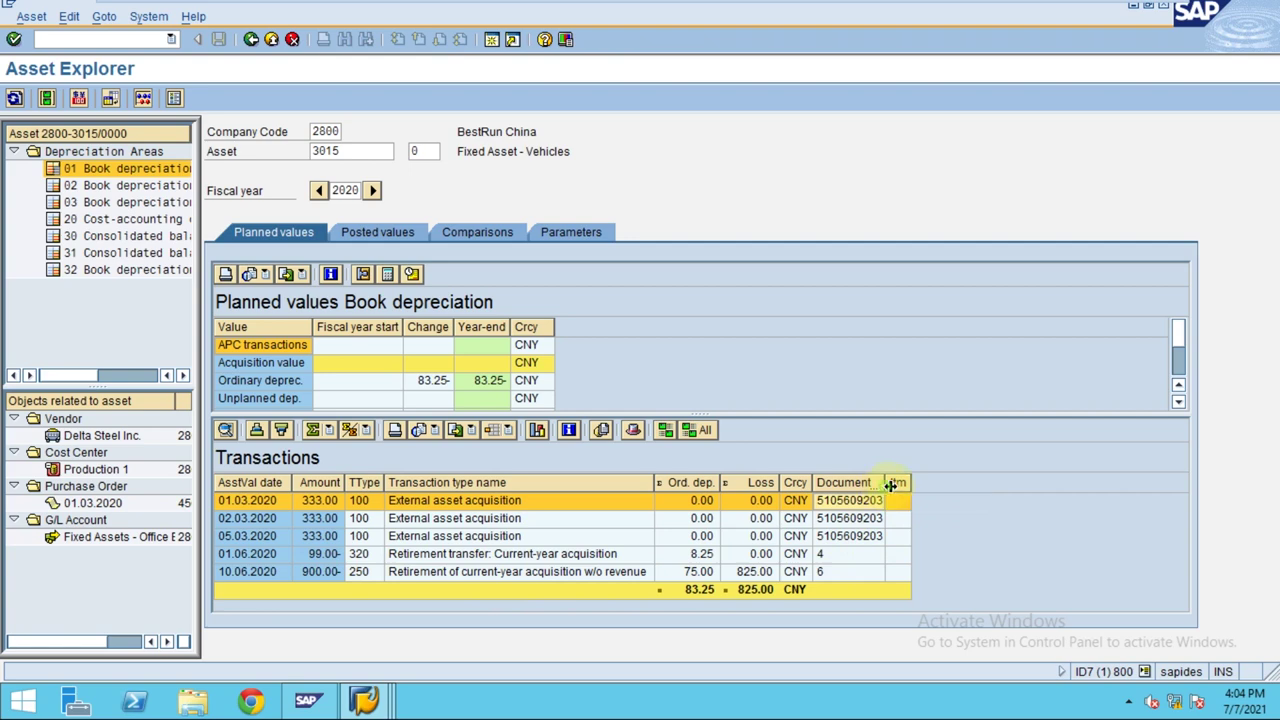
left_click_drag(884, 486, 912, 482)
left_click(834, 572)
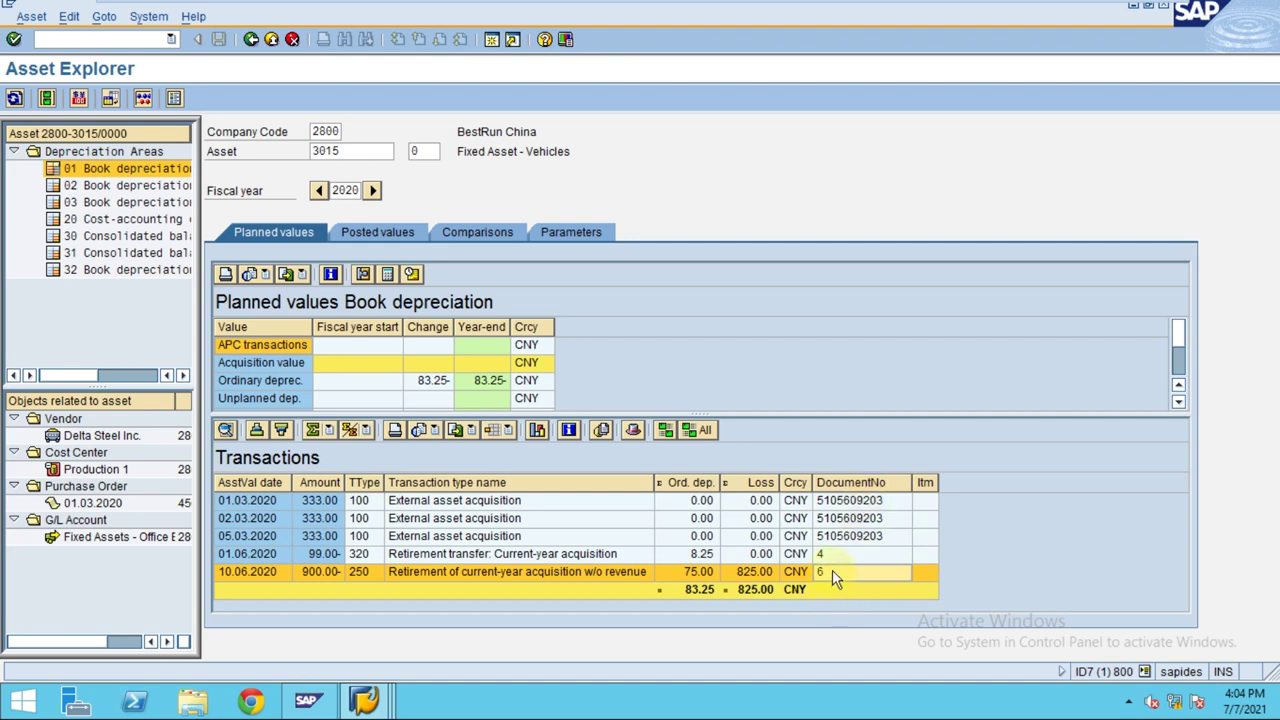
key("Up")
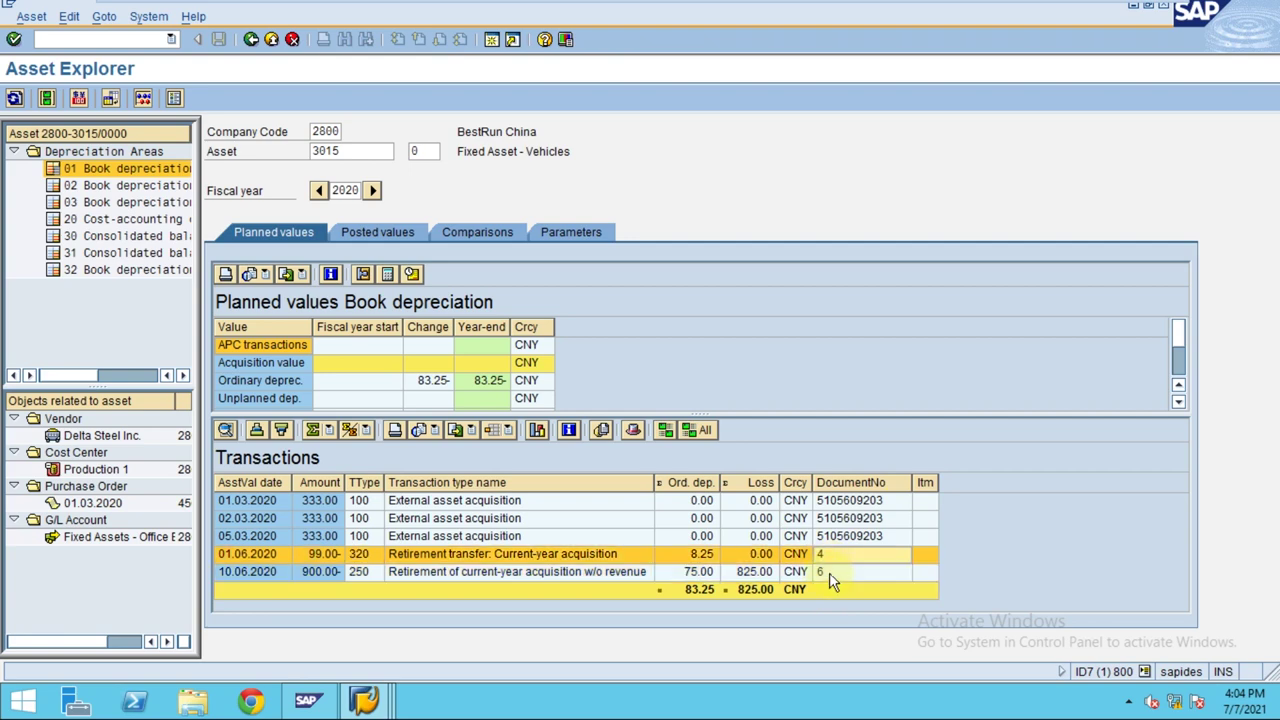
left_click(608, 578)
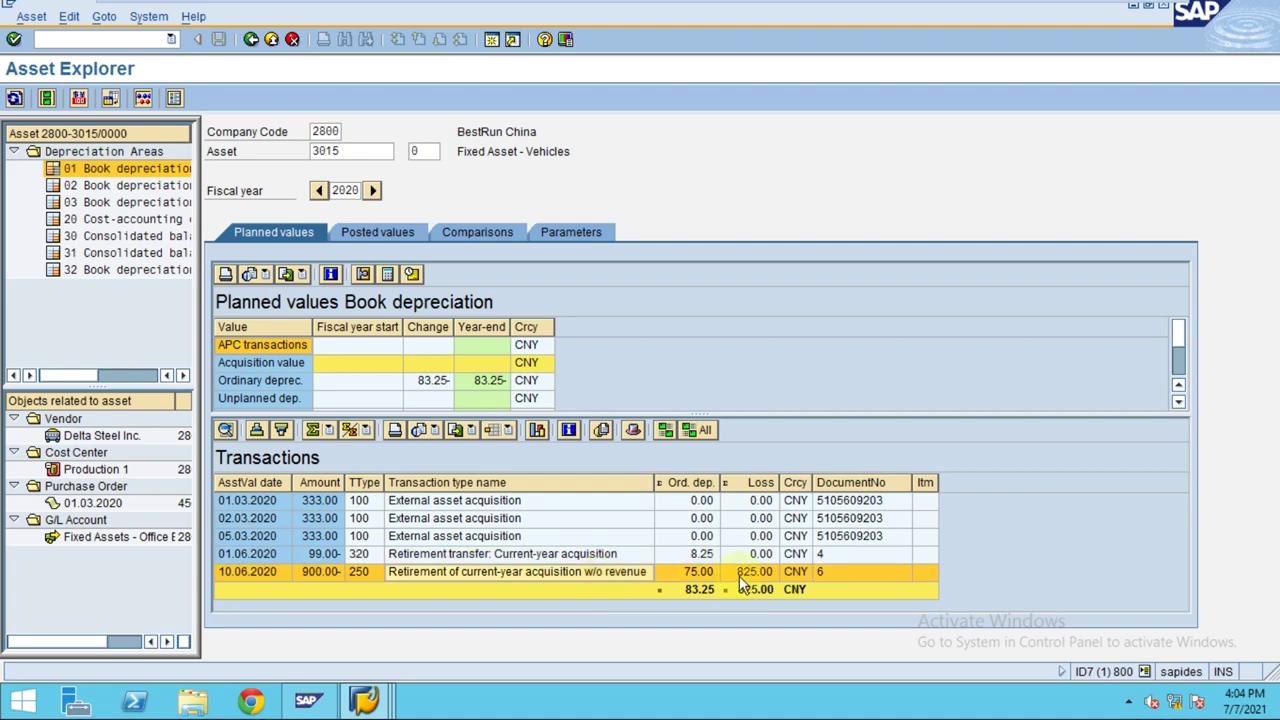
left_click(864, 573)
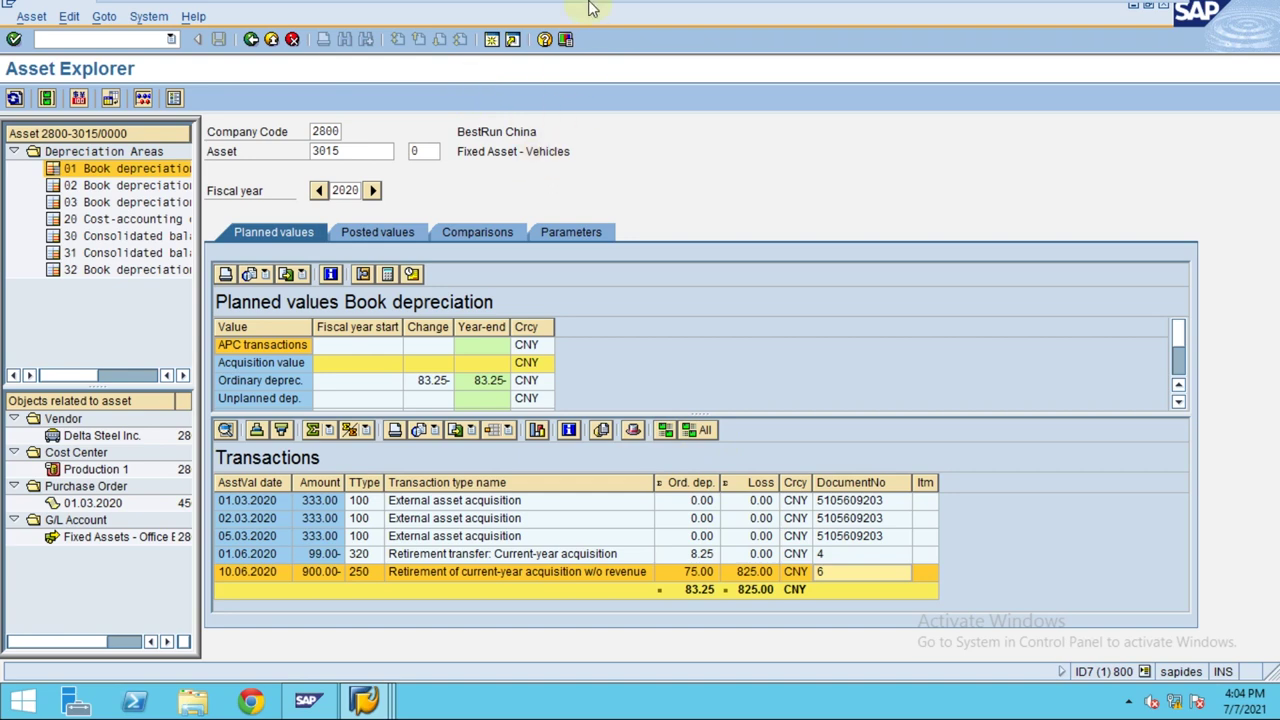
mouse_move(716, 14)
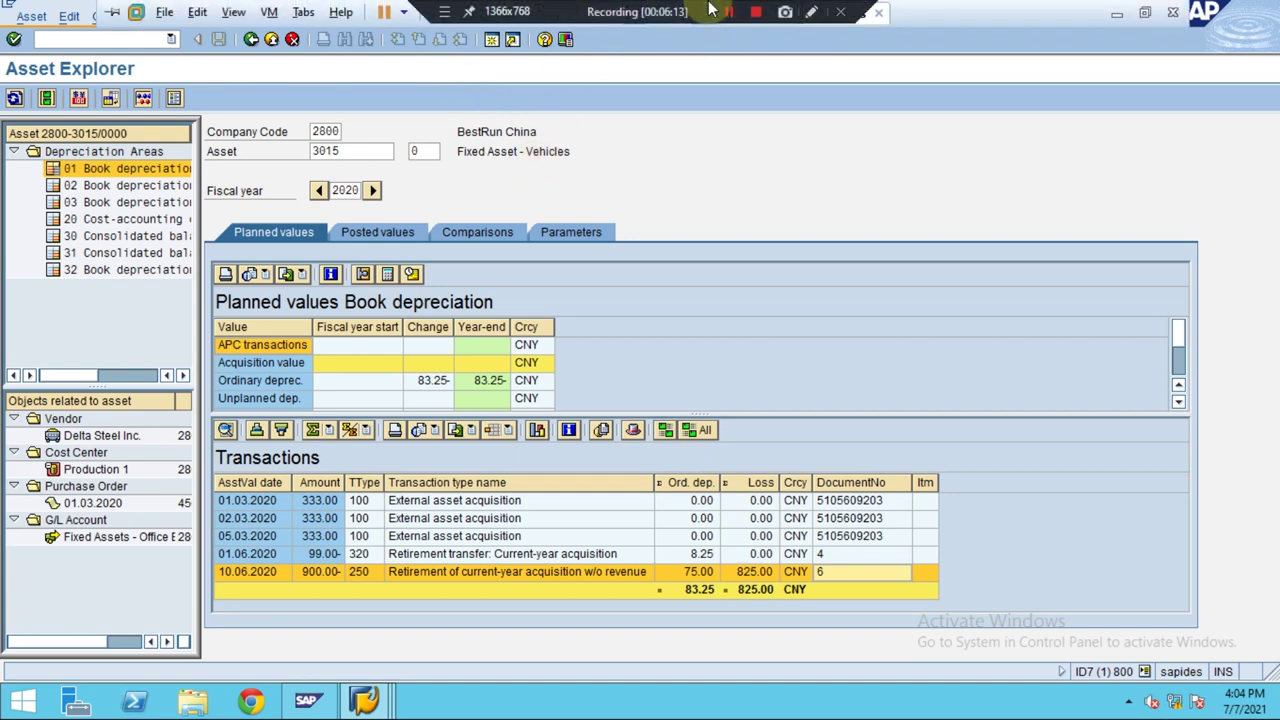
left_click(810, 22)
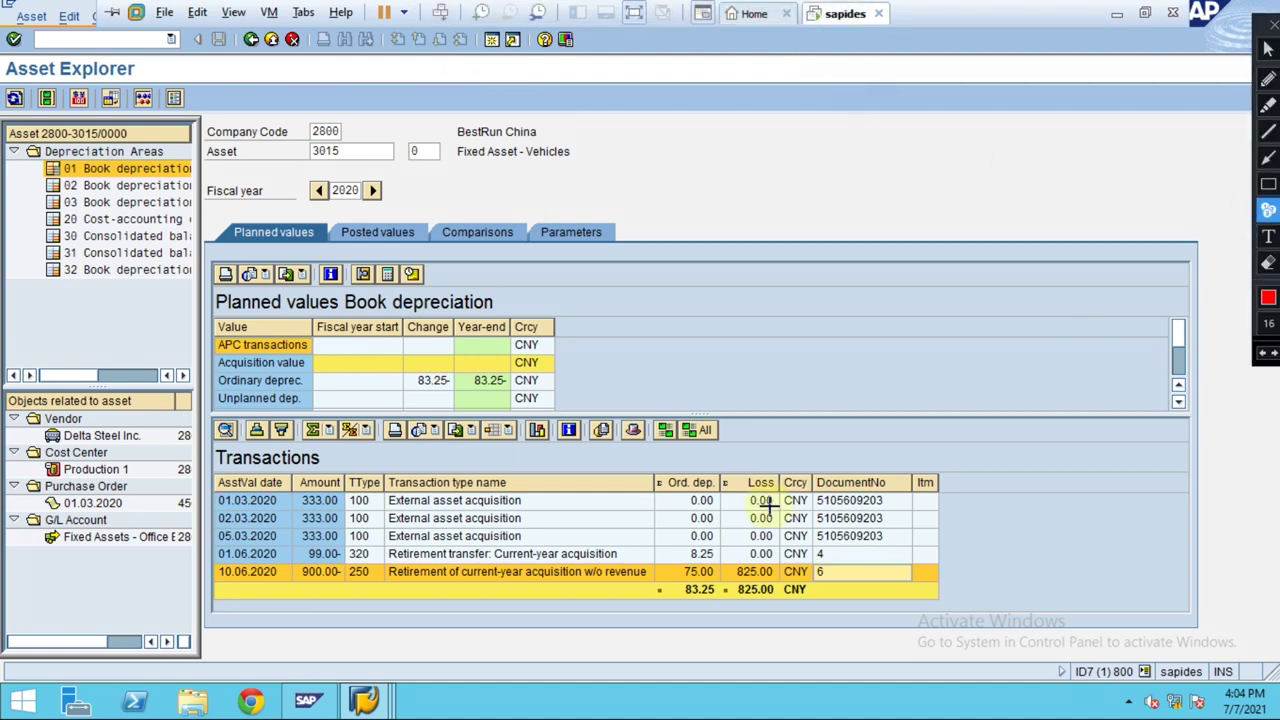
left_click(1268, 184)
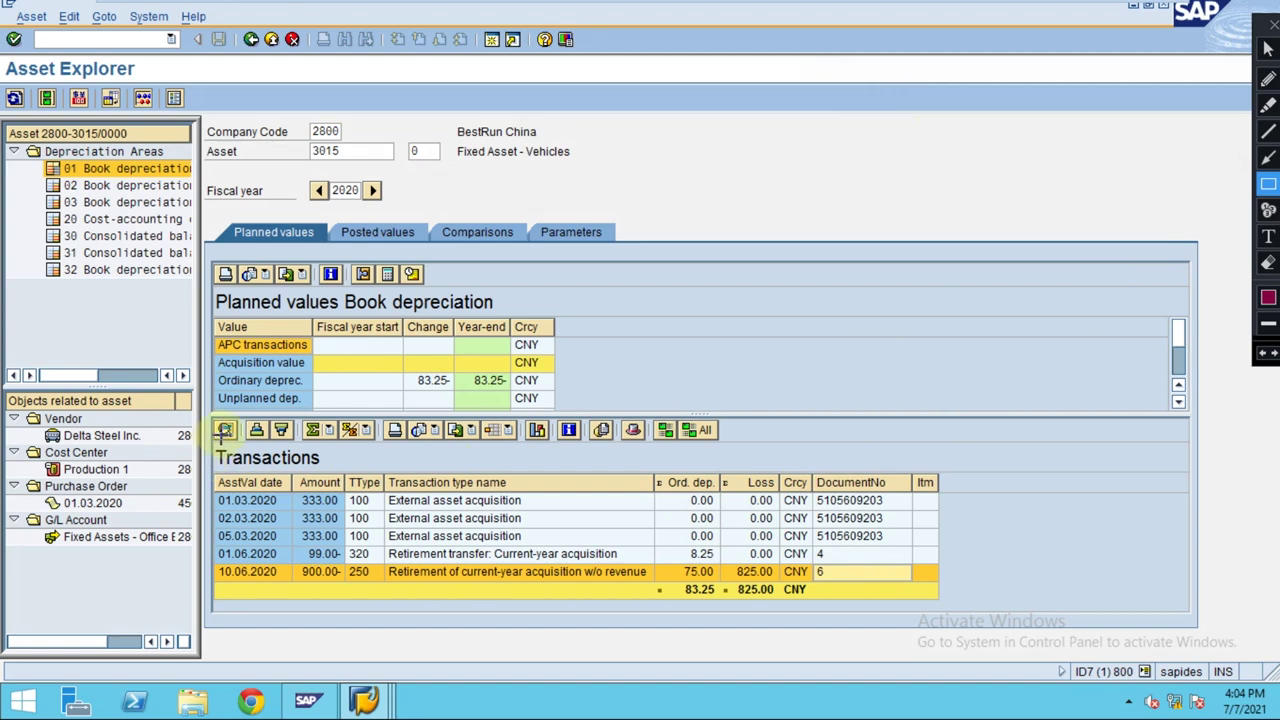
left_click(216, 446)
left_click_drag(265, 457, 329, 471)
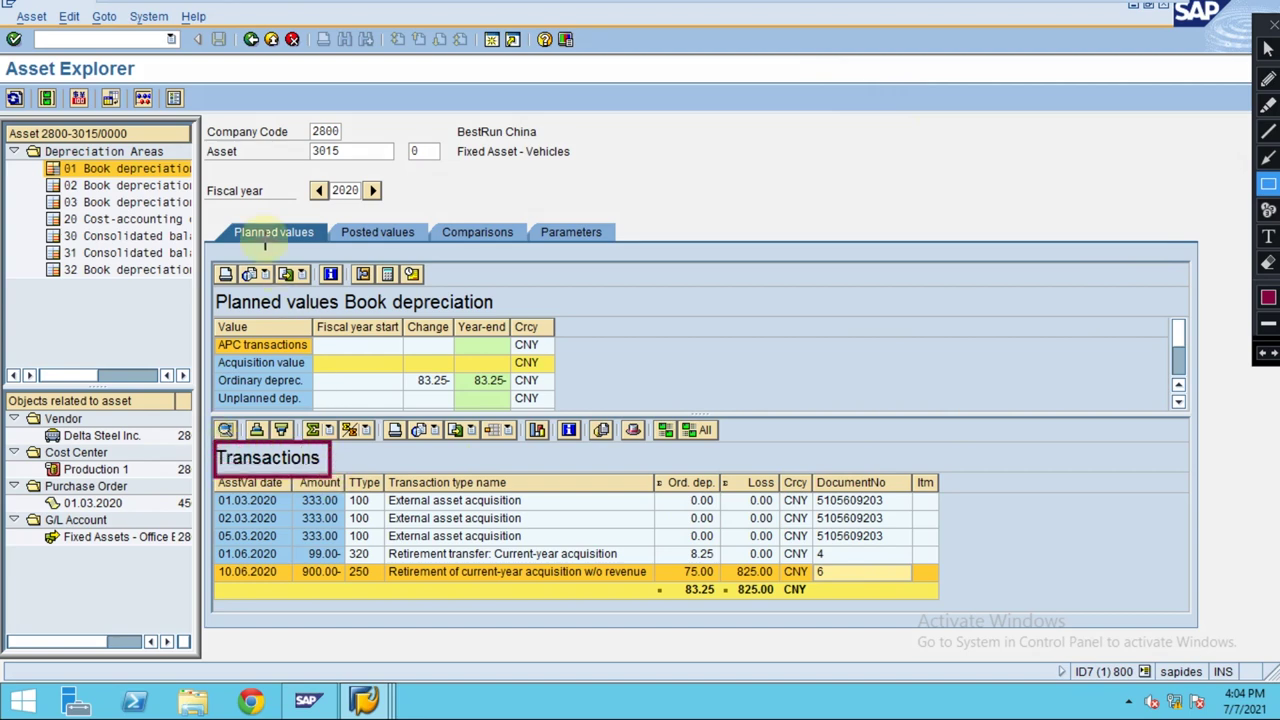
left_click_drag(211, 212, 324, 256)
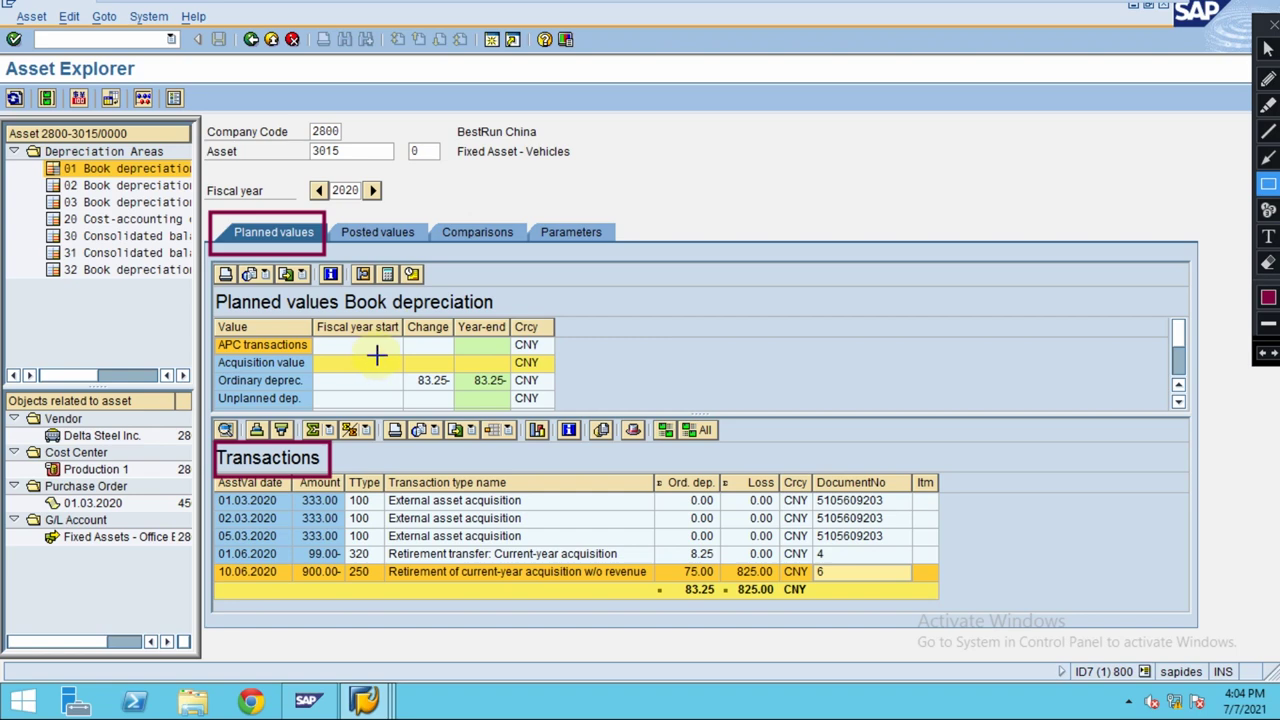
key("Escape")
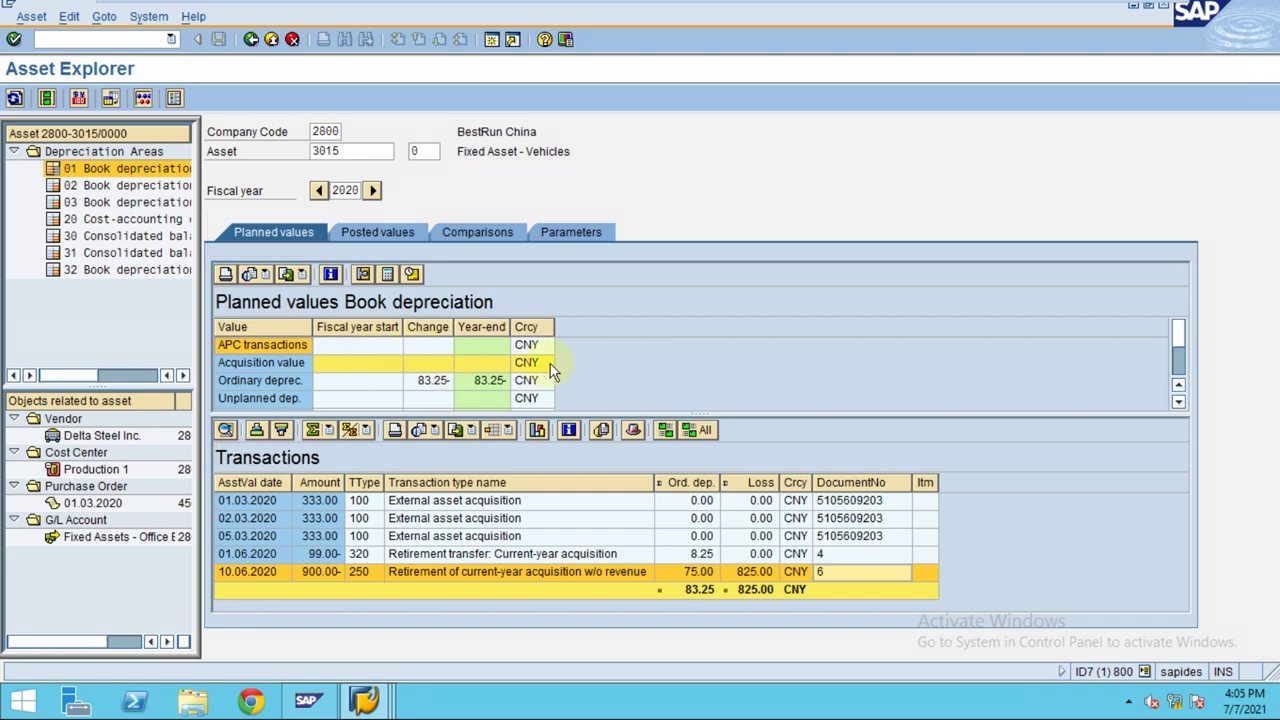
- Examine the ordinary depreciation and value adjustment rows in the planned values, and leave the Asset Explorer
left_click(406, 390)
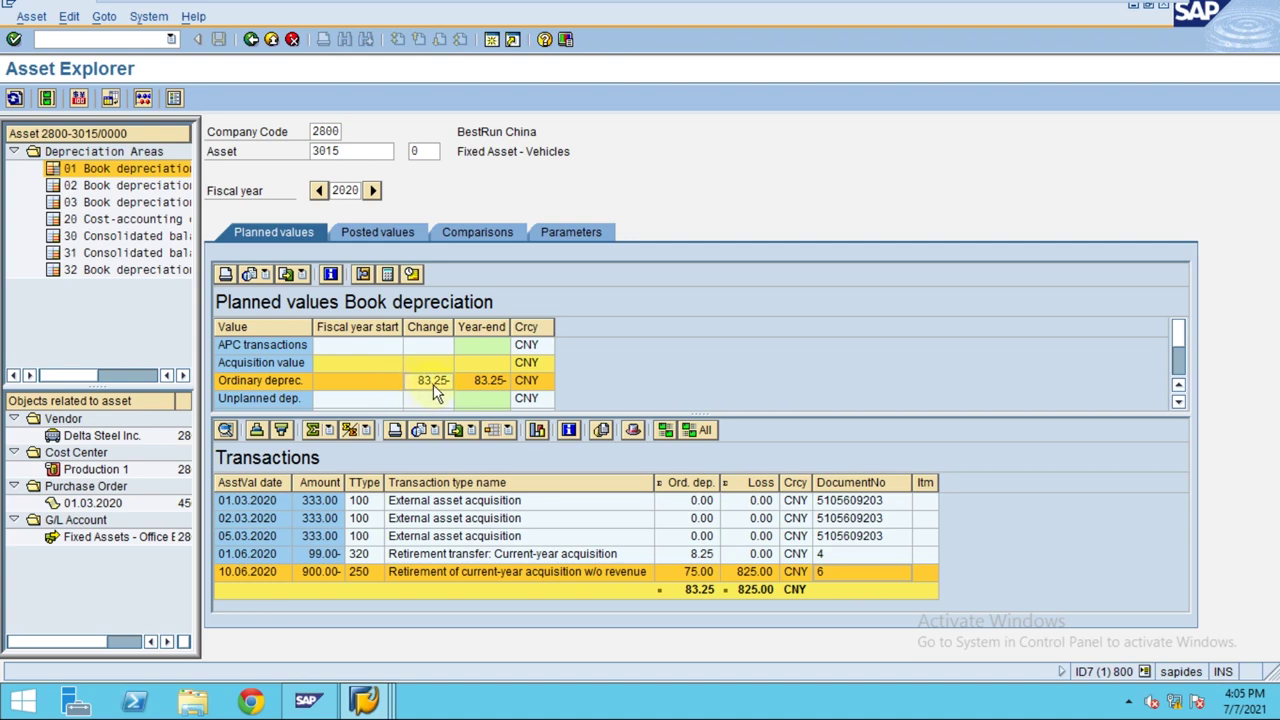
scroll(429, 383, "down", 2)
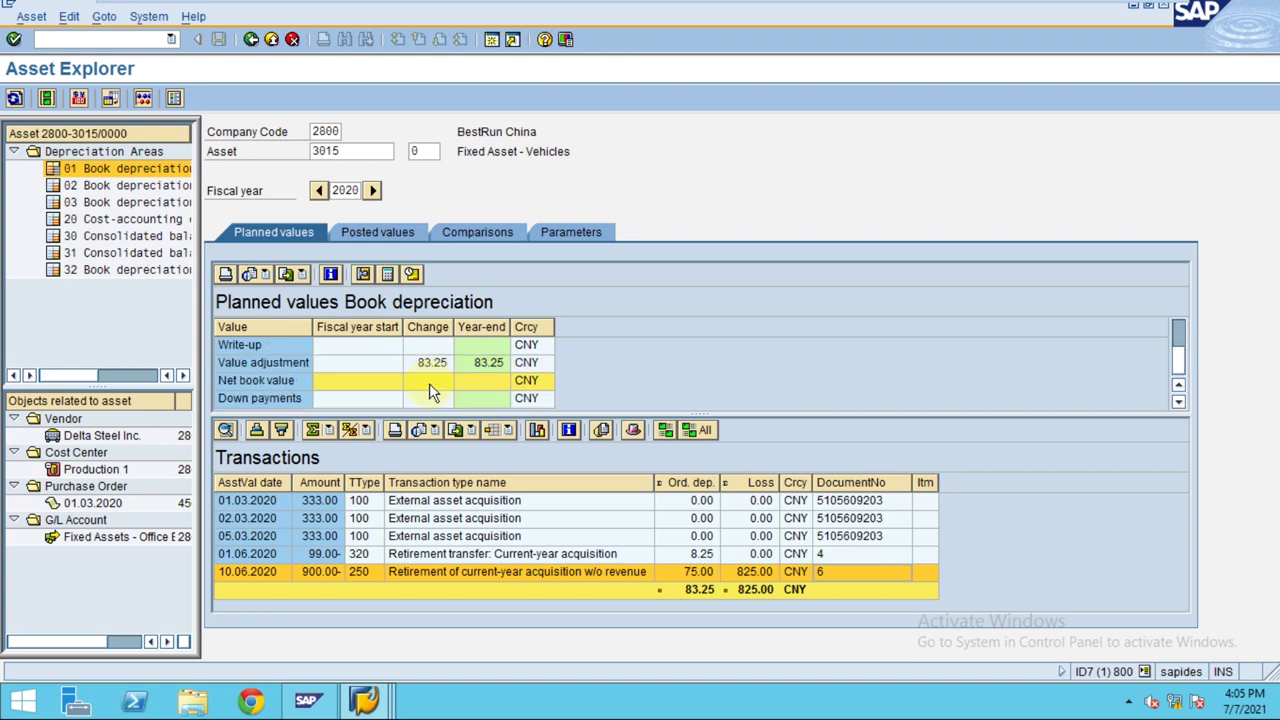
left_click(434, 364)
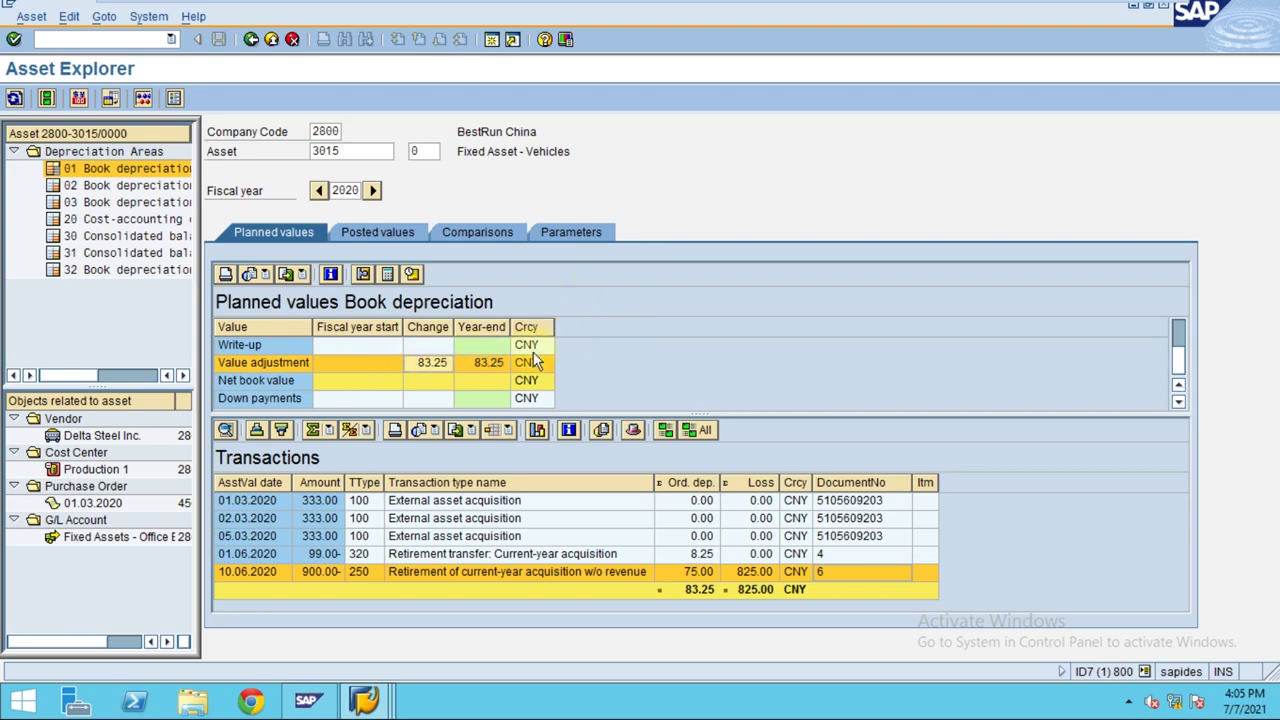
left_click(252, 41)
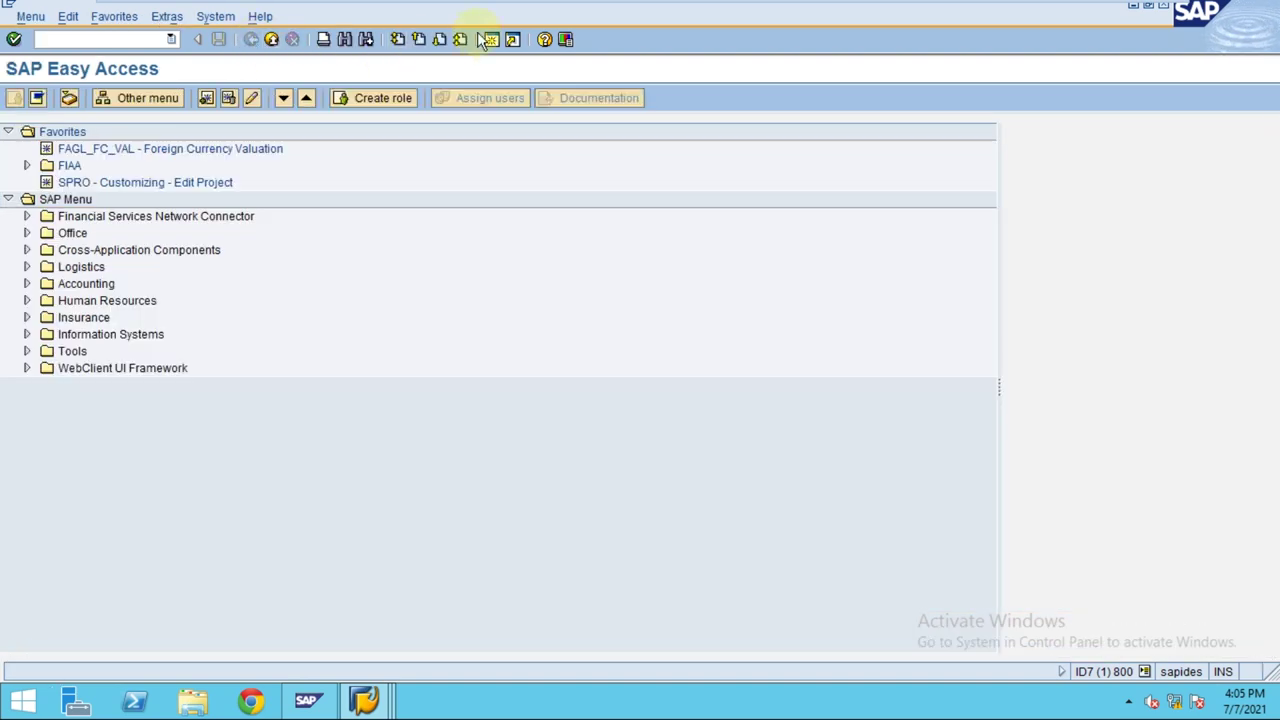